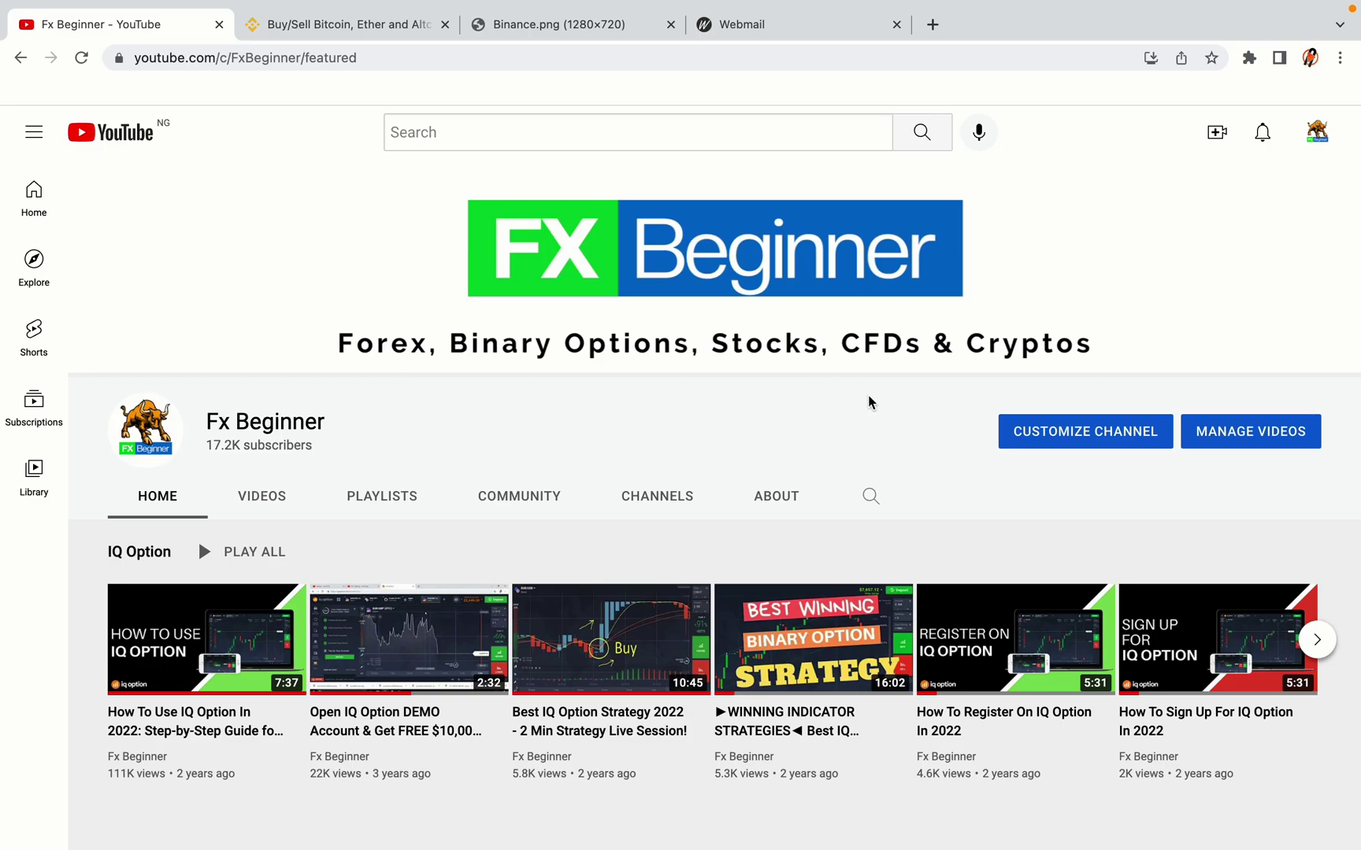
- Switch from the YouTube channel page to the already-open Binance homepage tab
{"action": "left_click", "coordinate": [335, 25]}
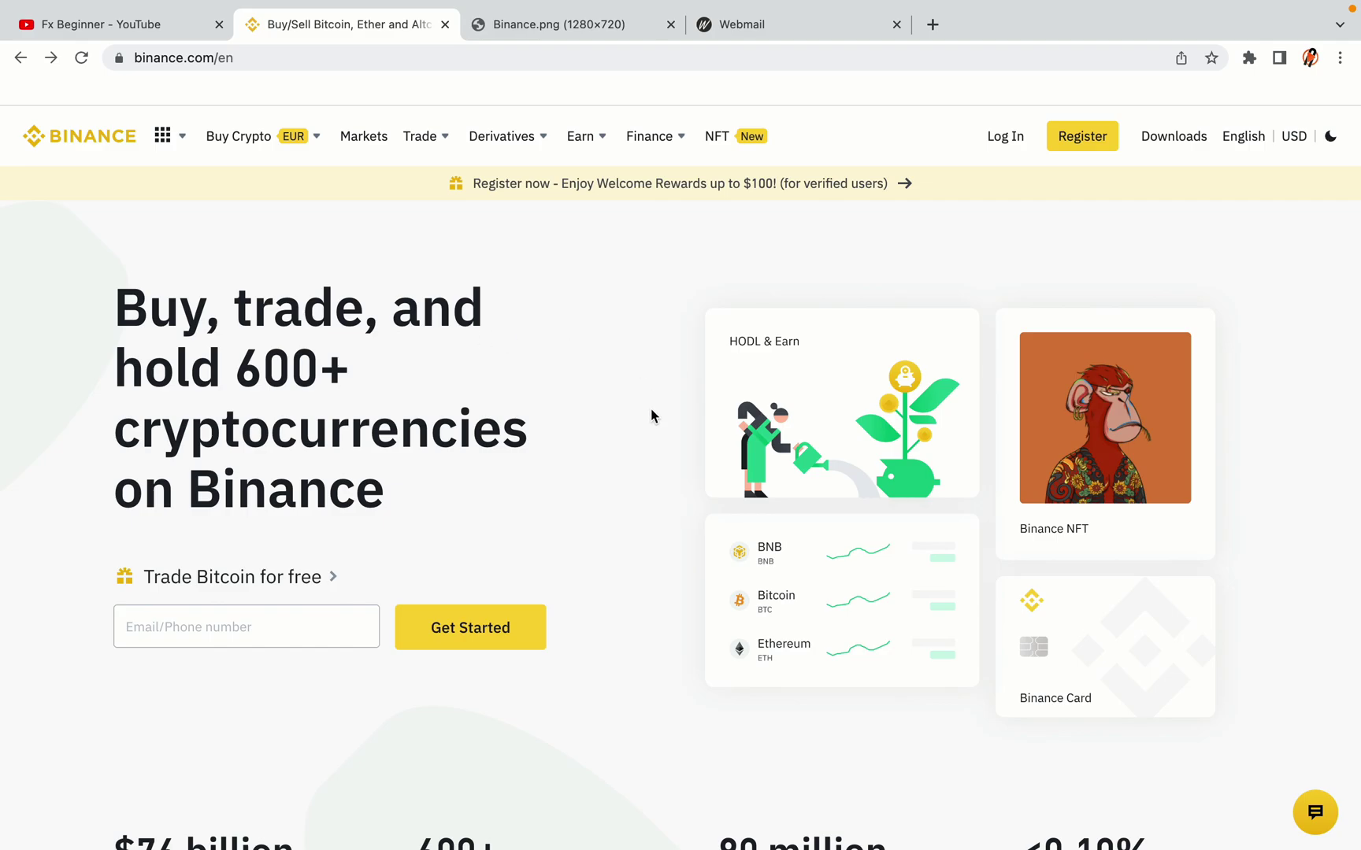
{"action": "scroll", "coordinate": [660, 470], "scroll_direction": "down", "scroll_amount": 4}
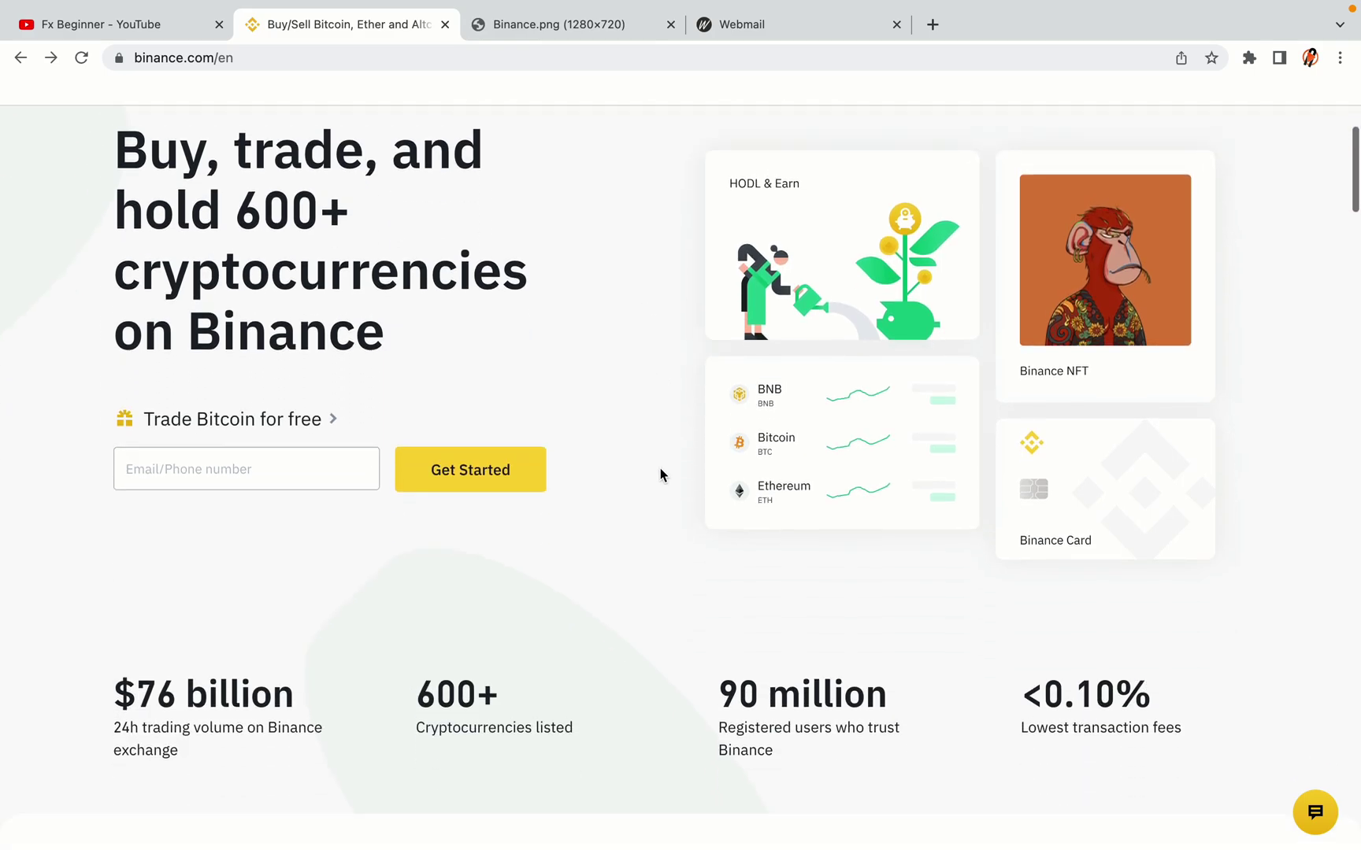
{"action": "scroll", "coordinate": [660, 474], "scroll_direction": "down", "scroll_amount": 1}
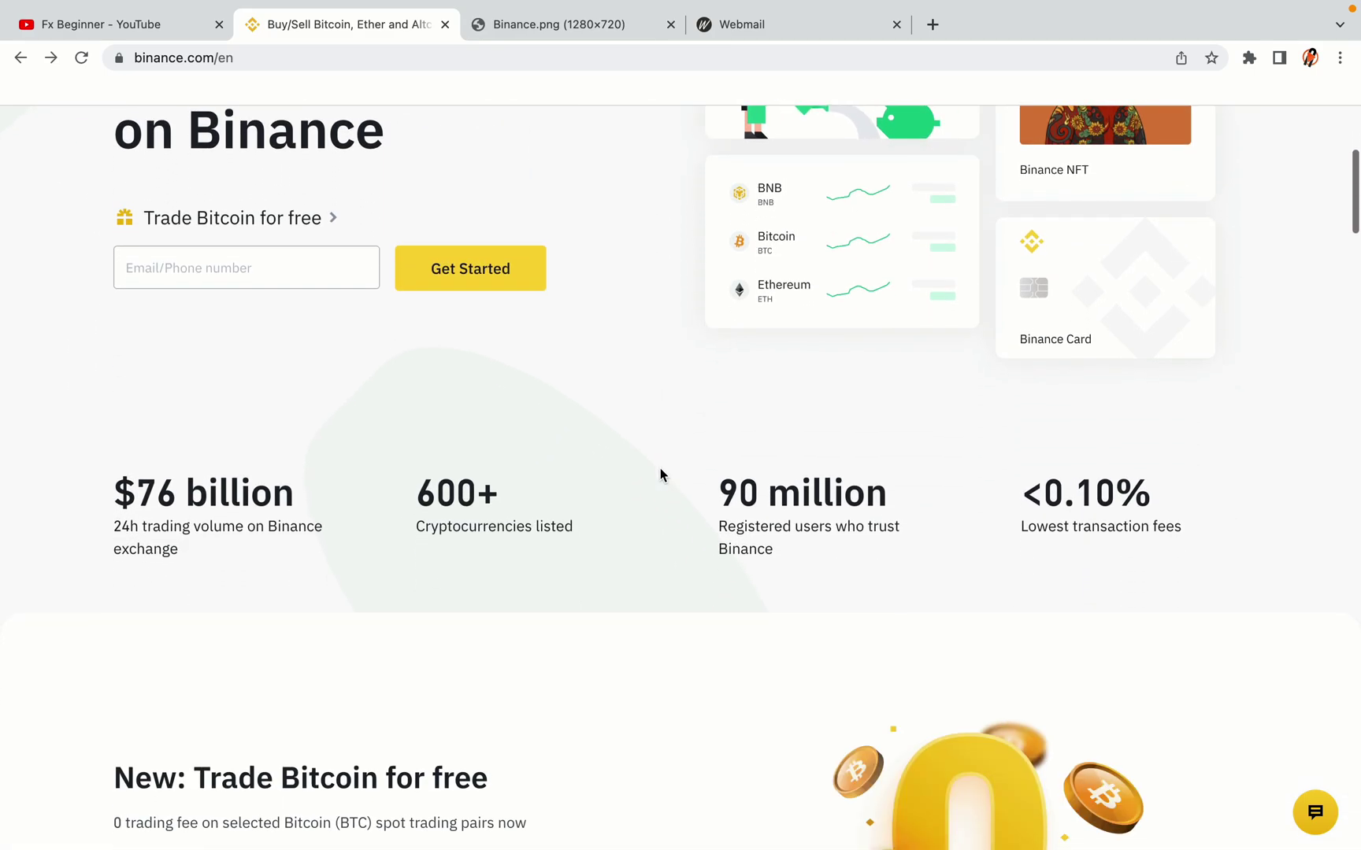
{"action": "scroll", "coordinate": [660, 475], "scroll_direction": "down", "scroll_amount": 5}
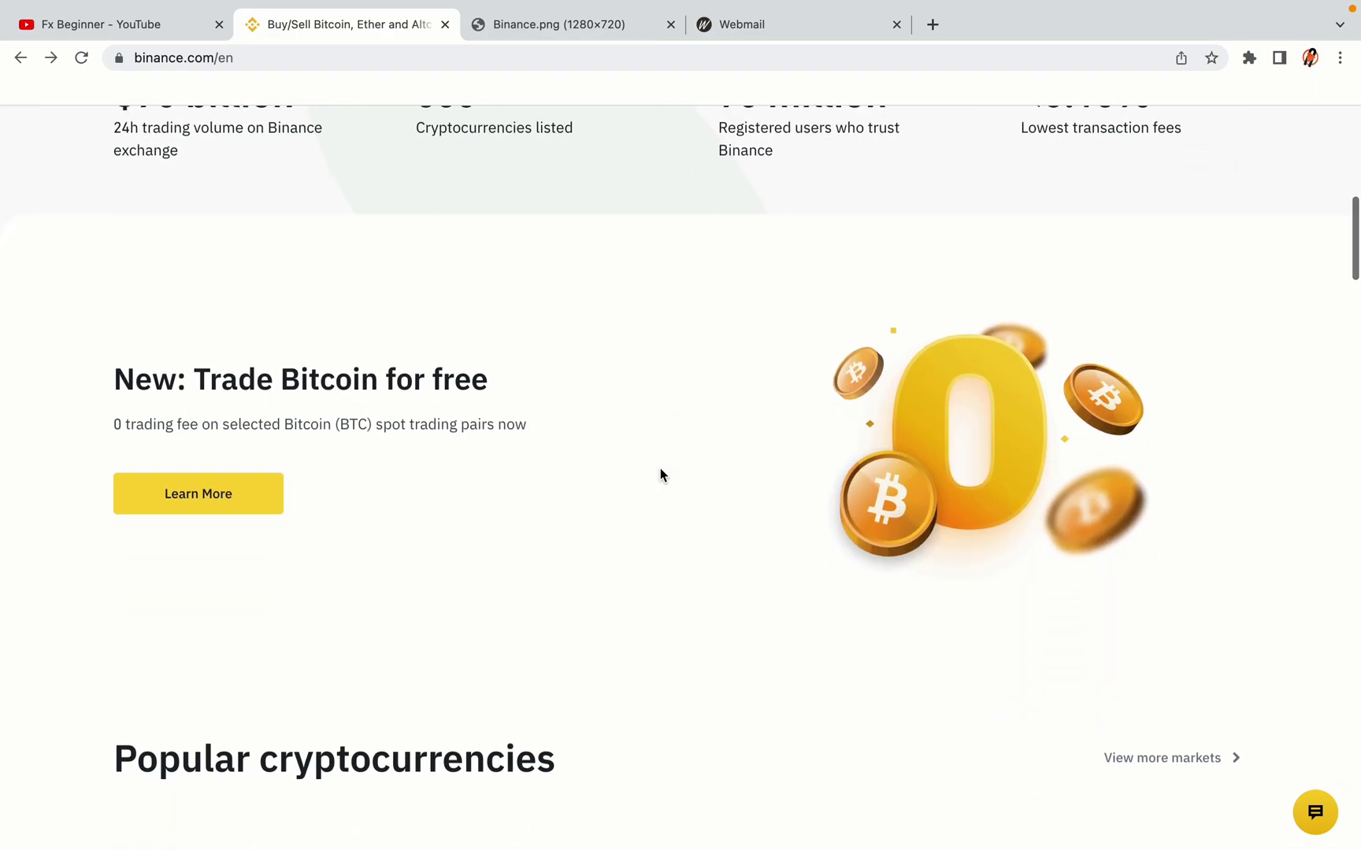
{"action": "scroll", "coordinate": [660, 475], "scroll_direction": "up", "scroll_amount": 3}
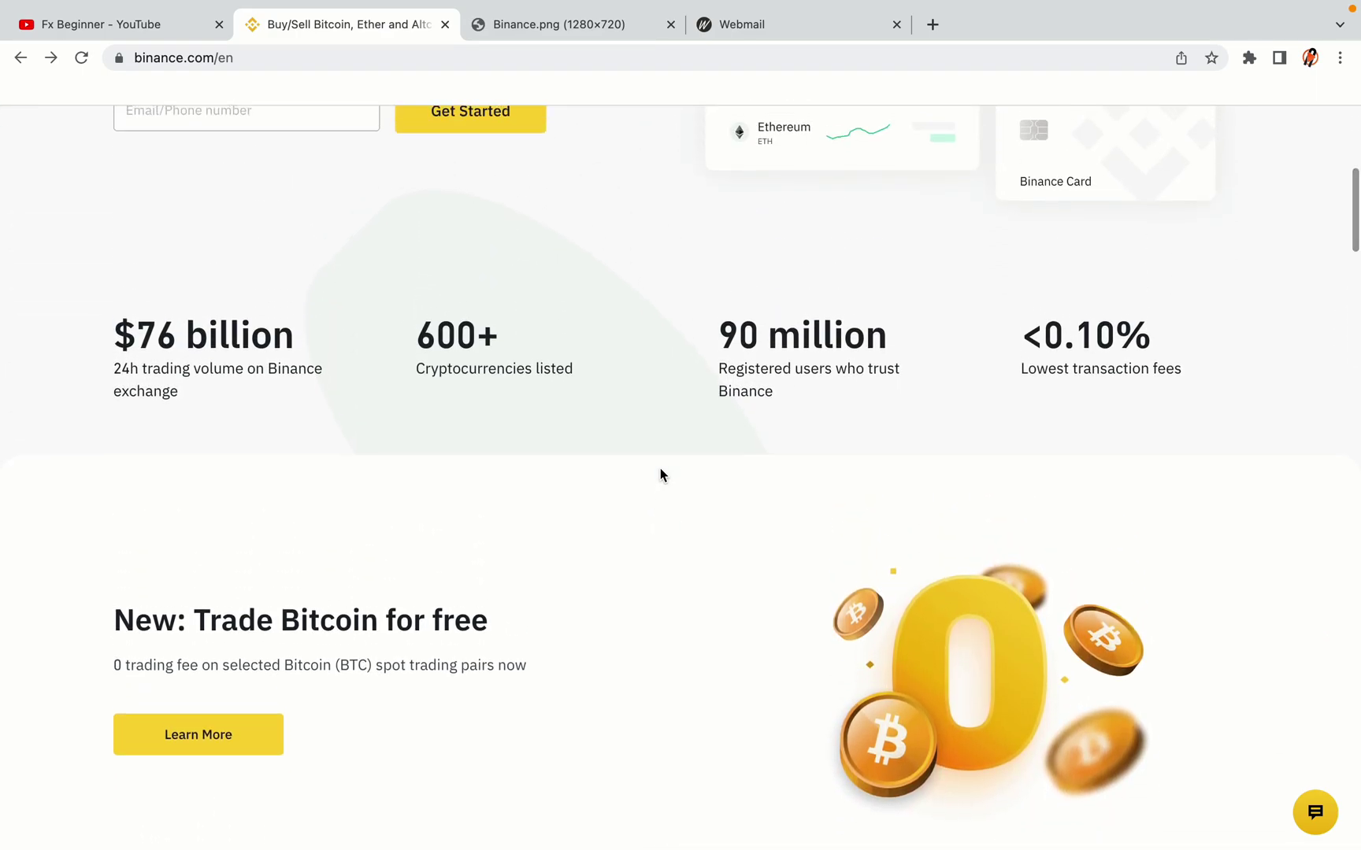
{"action": "scroll", "coordinate": [660, 475], "scroll_direction": "down", "scroll_amount": 10}
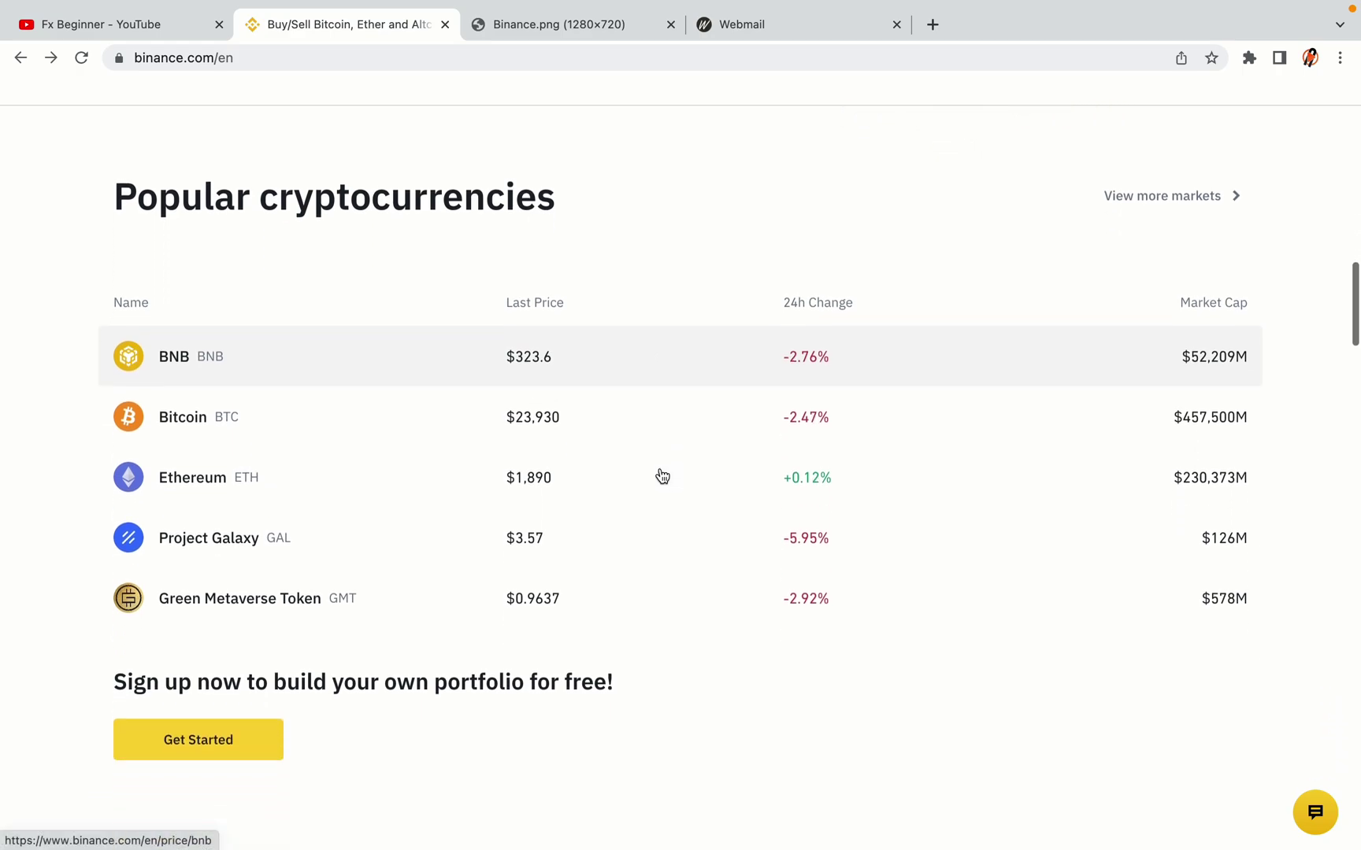
{"action": "scroll", "coordinate": [661, 476], "scroll_direction": "down", "scroll_amount": 3}
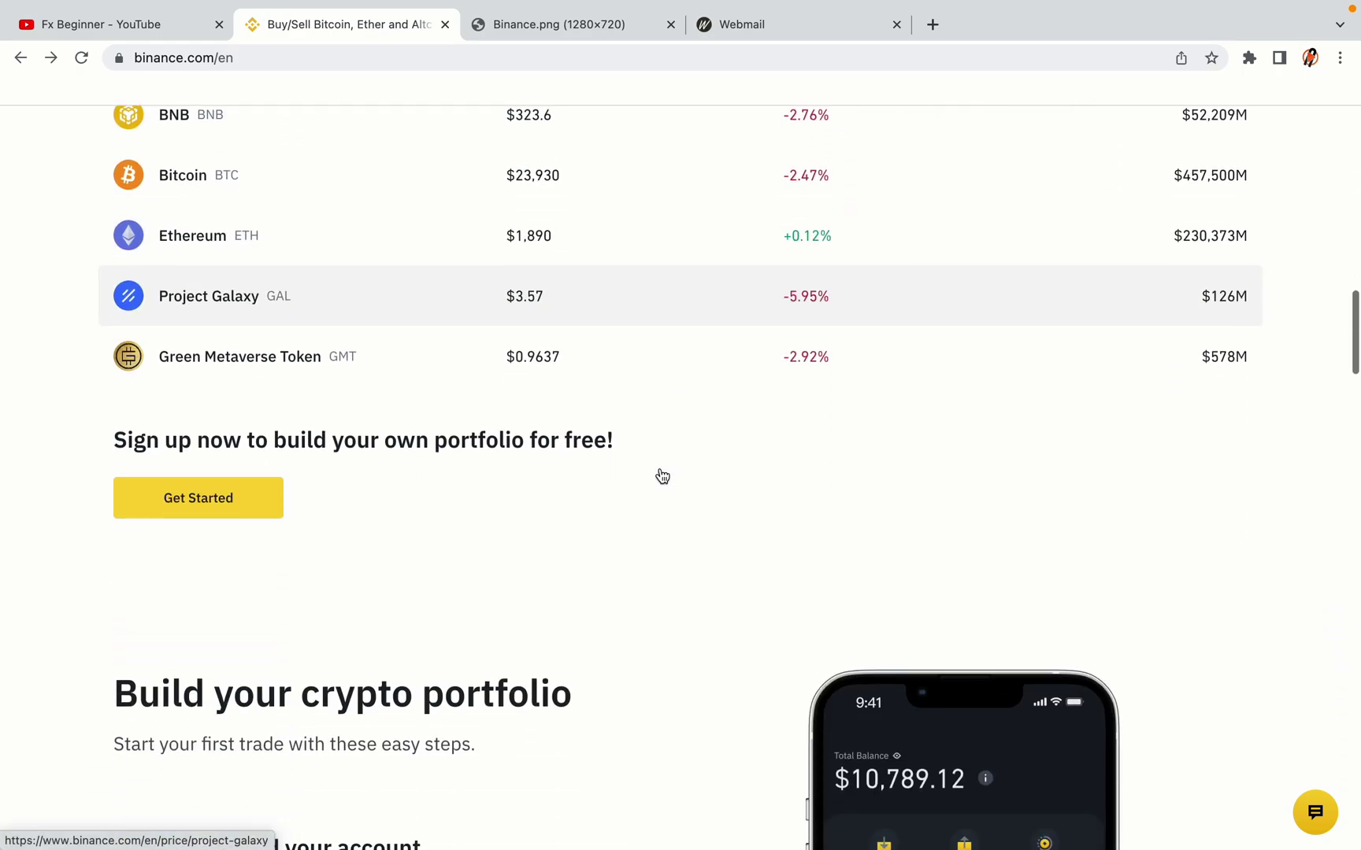
{"action": "scroll", "coordinate": [661, 475], "scroll_direction": "down", "scroll_amount": 7}
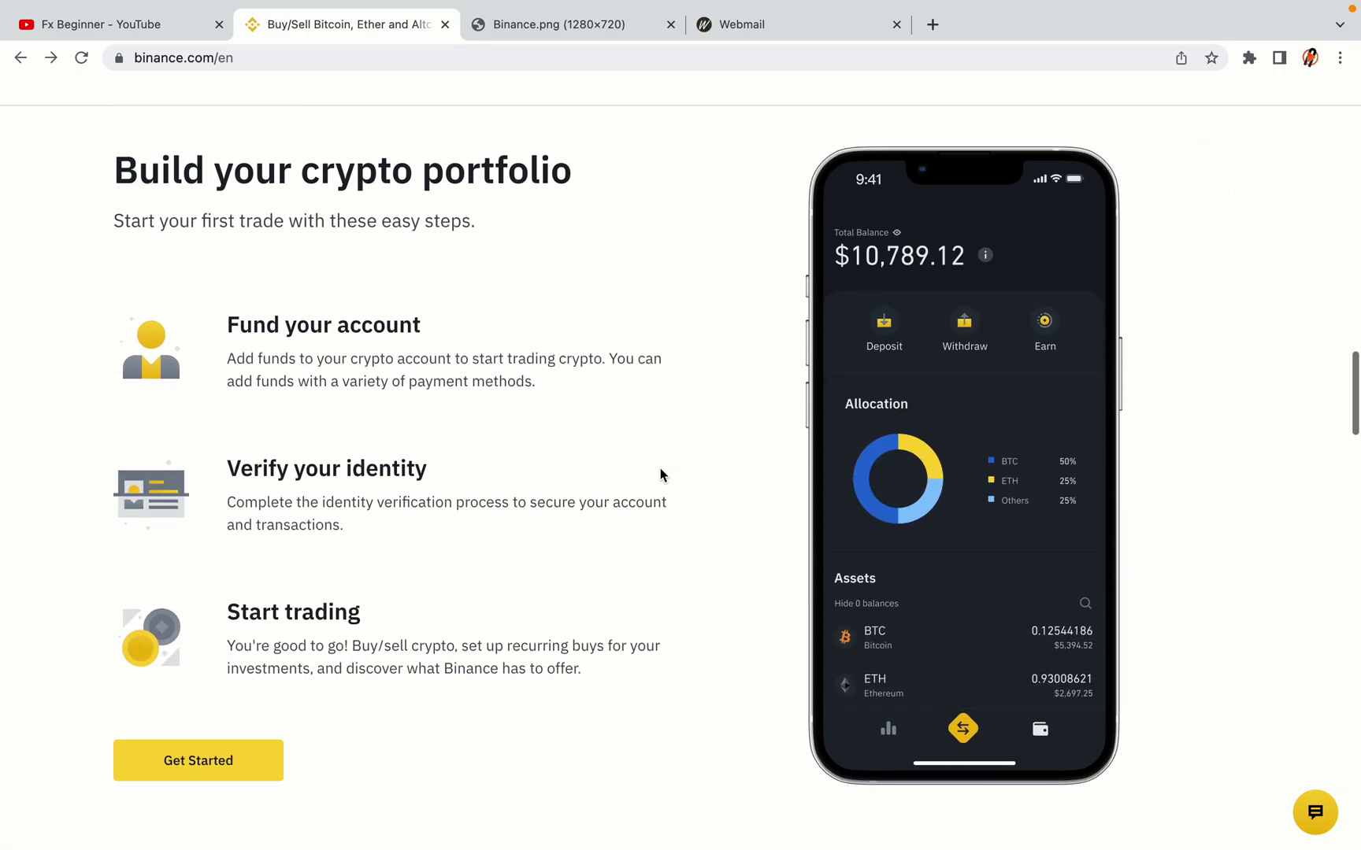
{"action": "scroll", "coordinate": [660, 475], "scroll_direction": "down", "scroll_amount": 8}
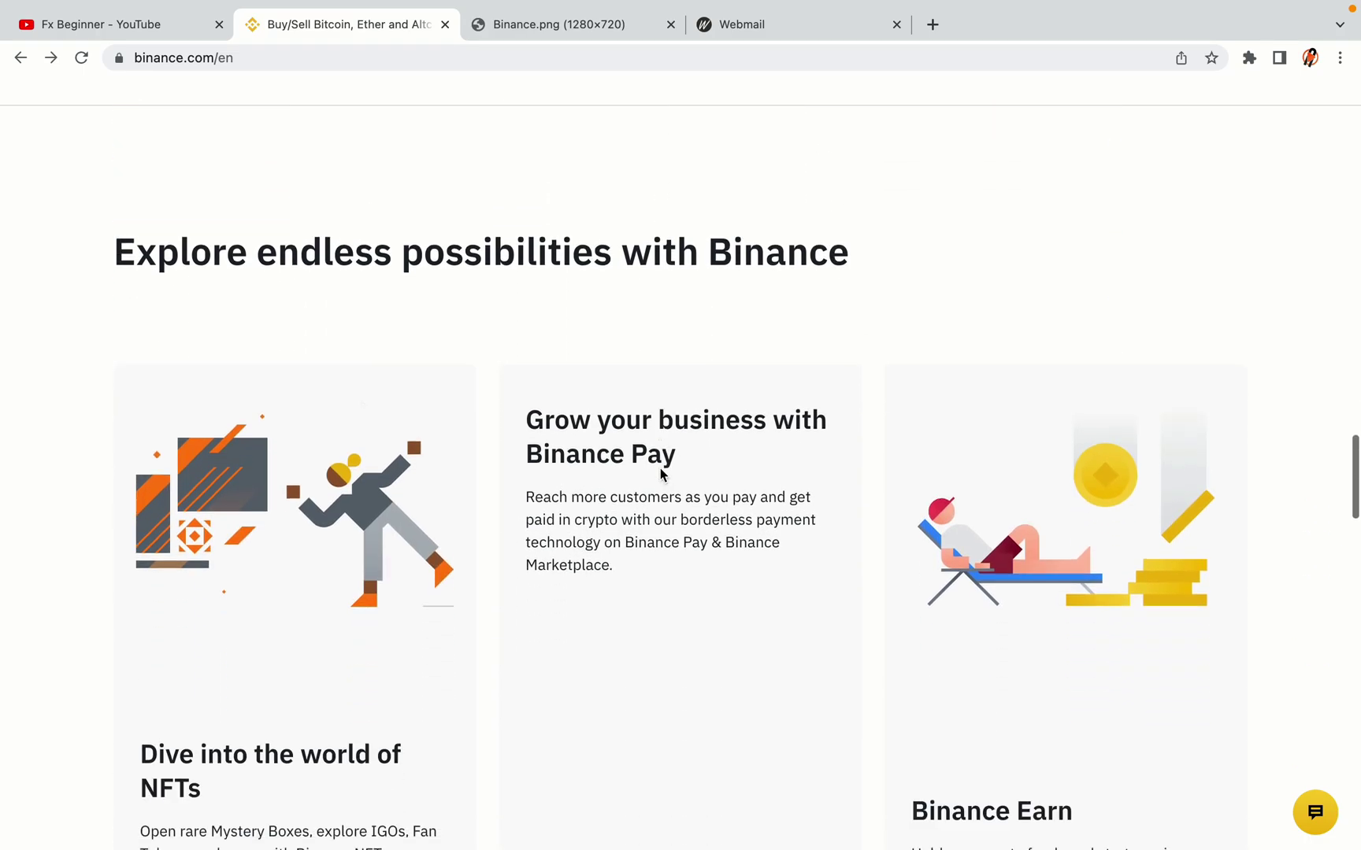
{"action": "scroll", "coordinate": [660, 474], "scroll_direction": "down", "scroll_amount": 9}
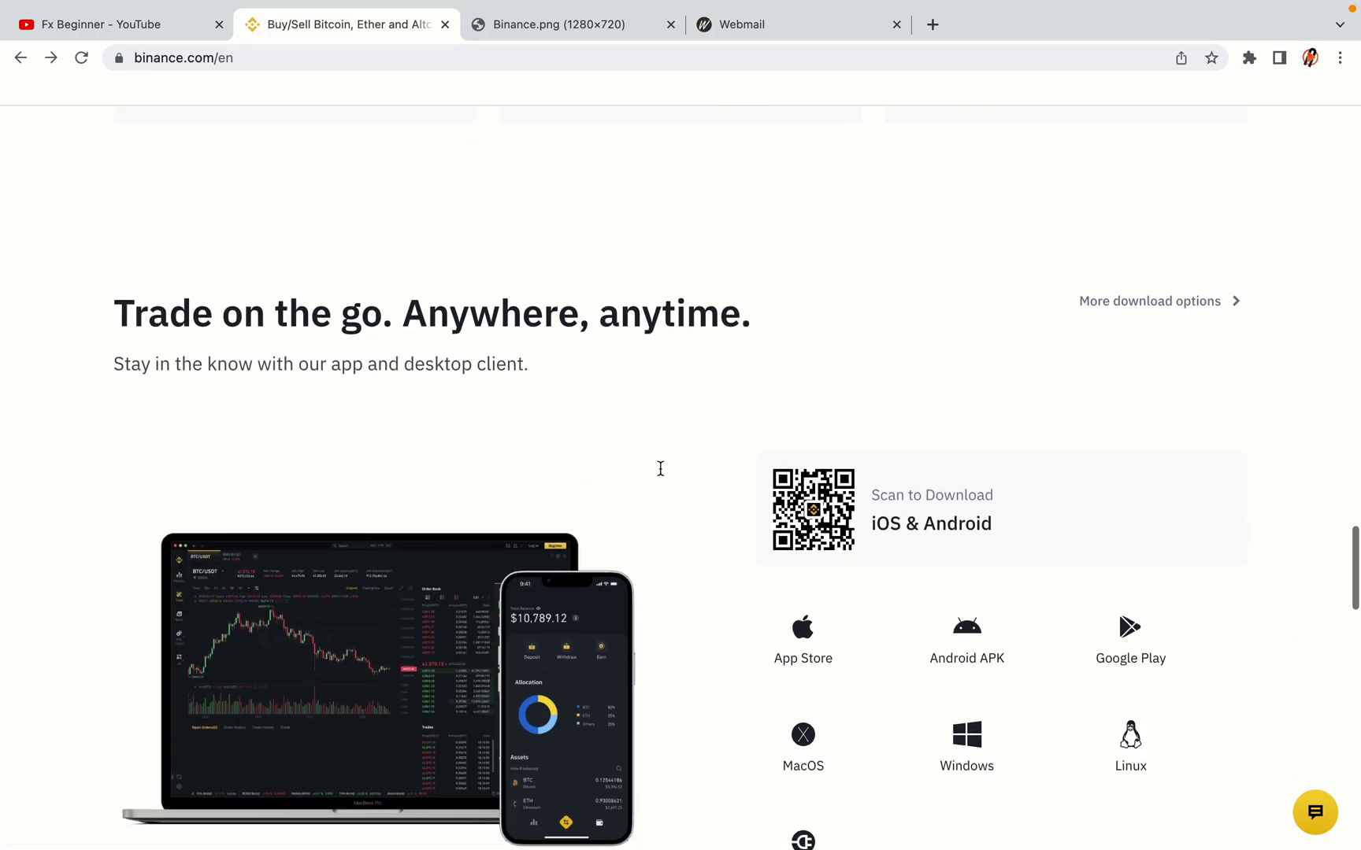
{"action": "scroll", "coordinate": [660, 469], "scroll_direction": "down", "scroll_amount": 2}
{"action": "scroll", "coordinate": [660, 472], "scroll_direction": "down", "scroll_amount": 6}
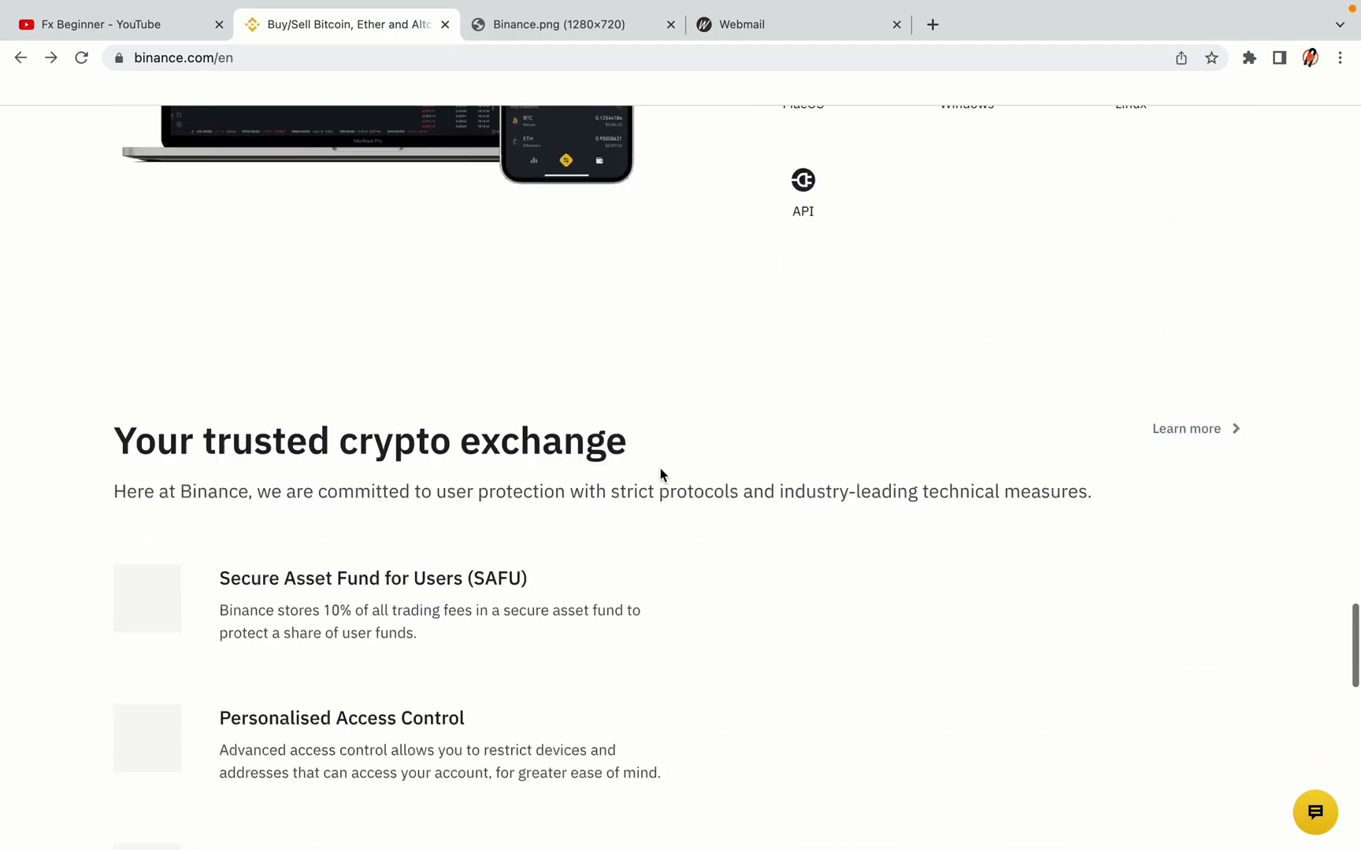
{"action": "scroll", "coordinate": [660, 468], "scroll_direction": "down", "scroll_amount": 4}
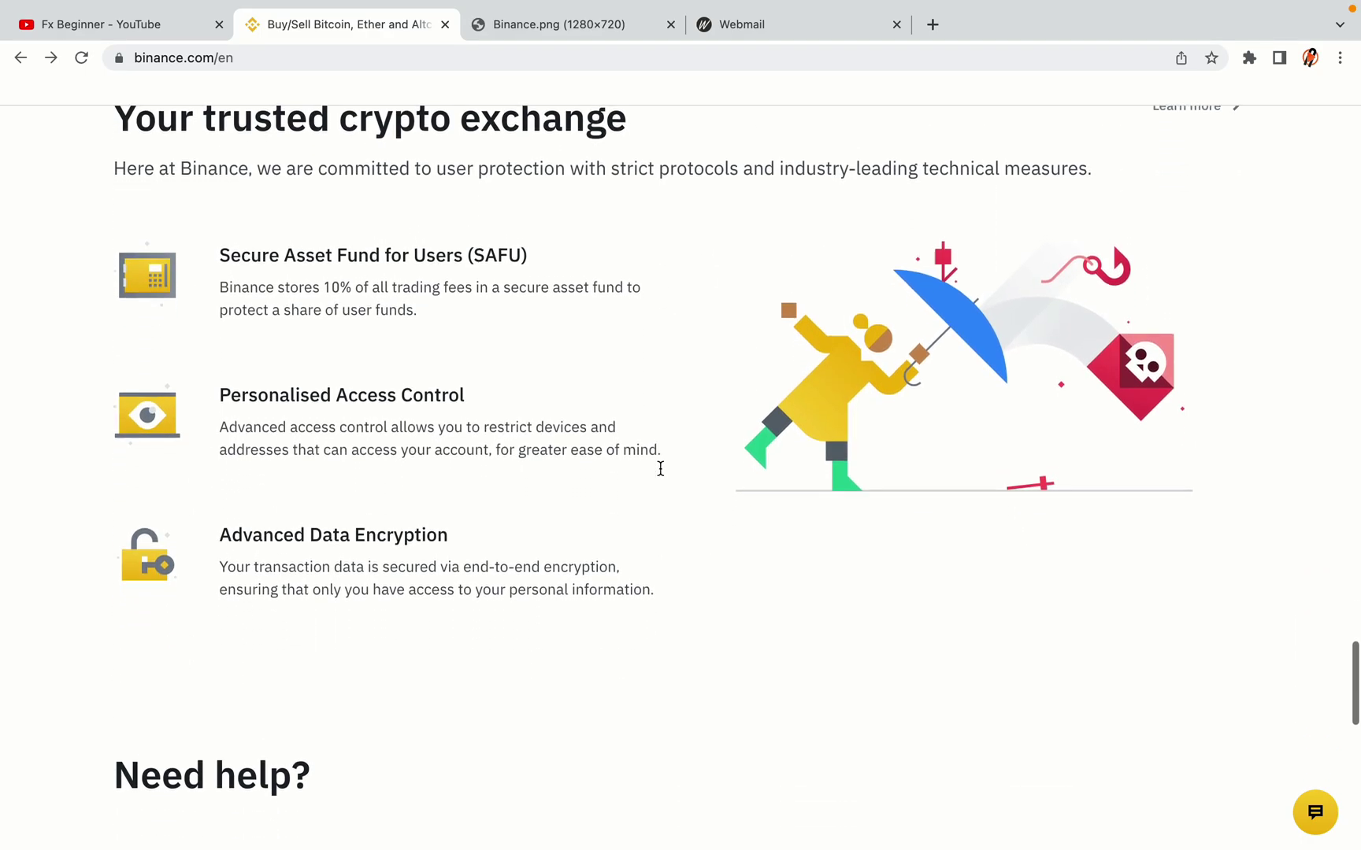
{"action": "scroll", "coordinate": [660, 467], "scroll_direction": "down", "scroll_amount": 8}
{"action": "scroll", "coordinate": [660, 473], "scroll_direction": "up", "scroll_amount": 15}
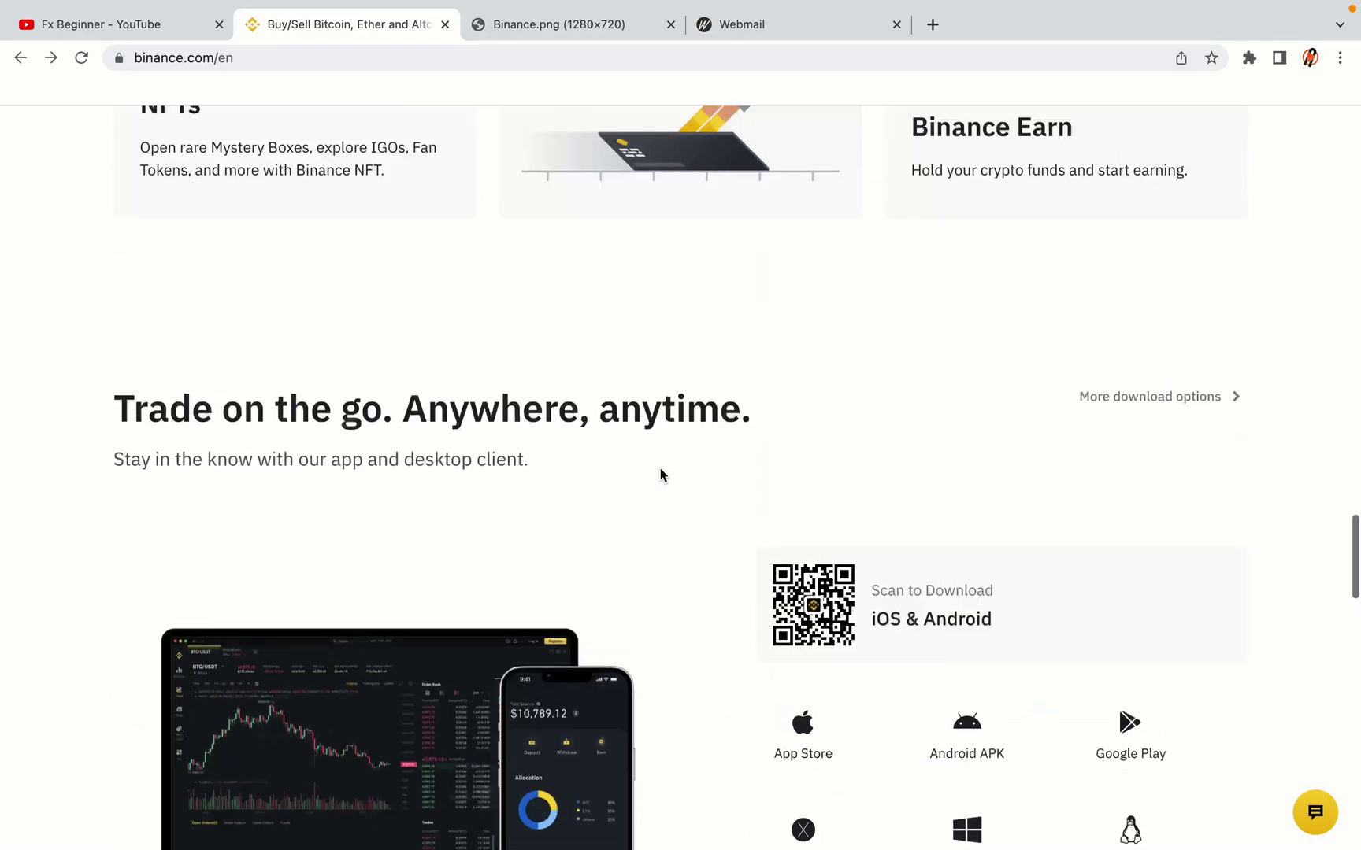
{"action": "scroll", "coordinate": [660, 468], "scroll_direction": "up", "scroll_amount": 20}
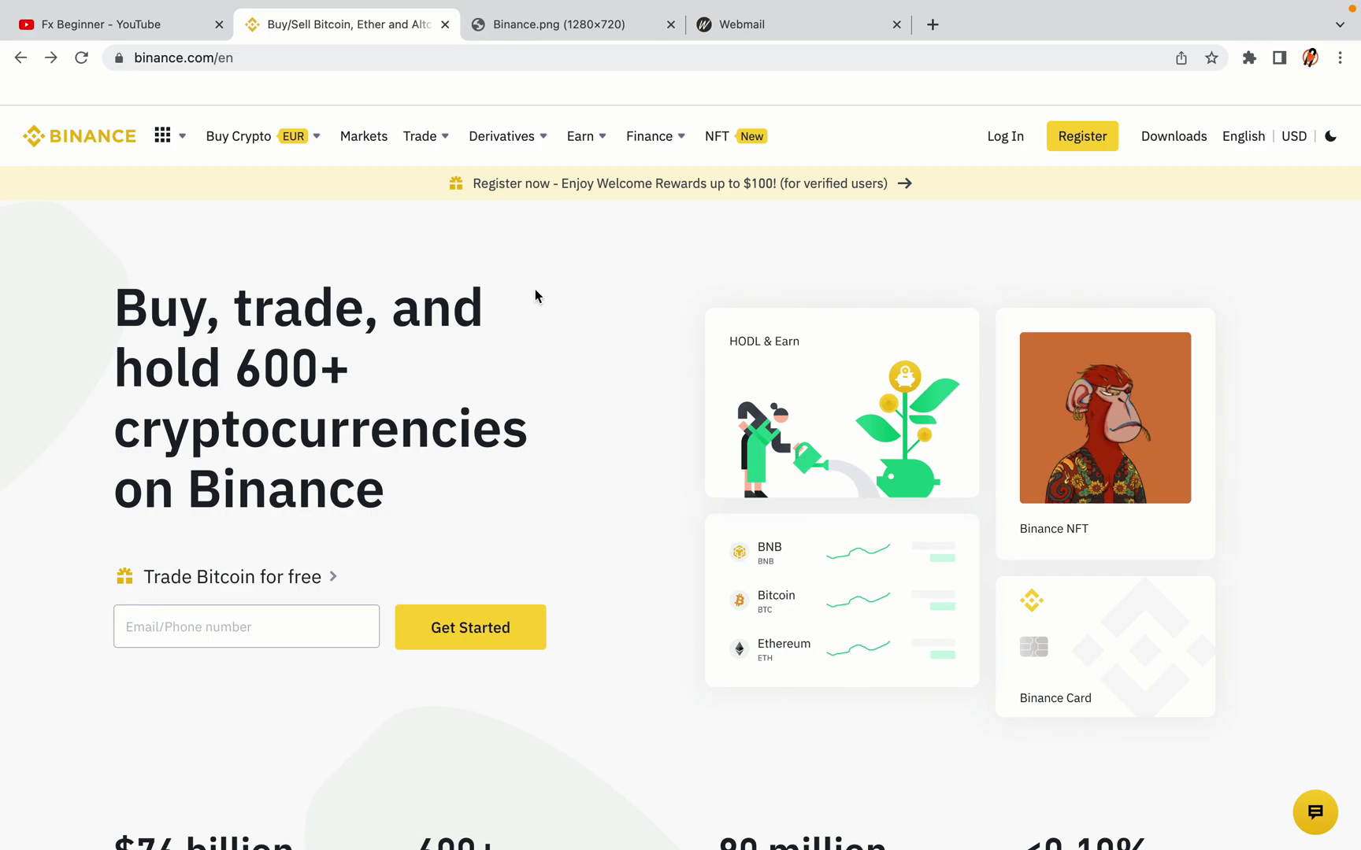
{"action": "left_click", "coordinate": [568, 22]}
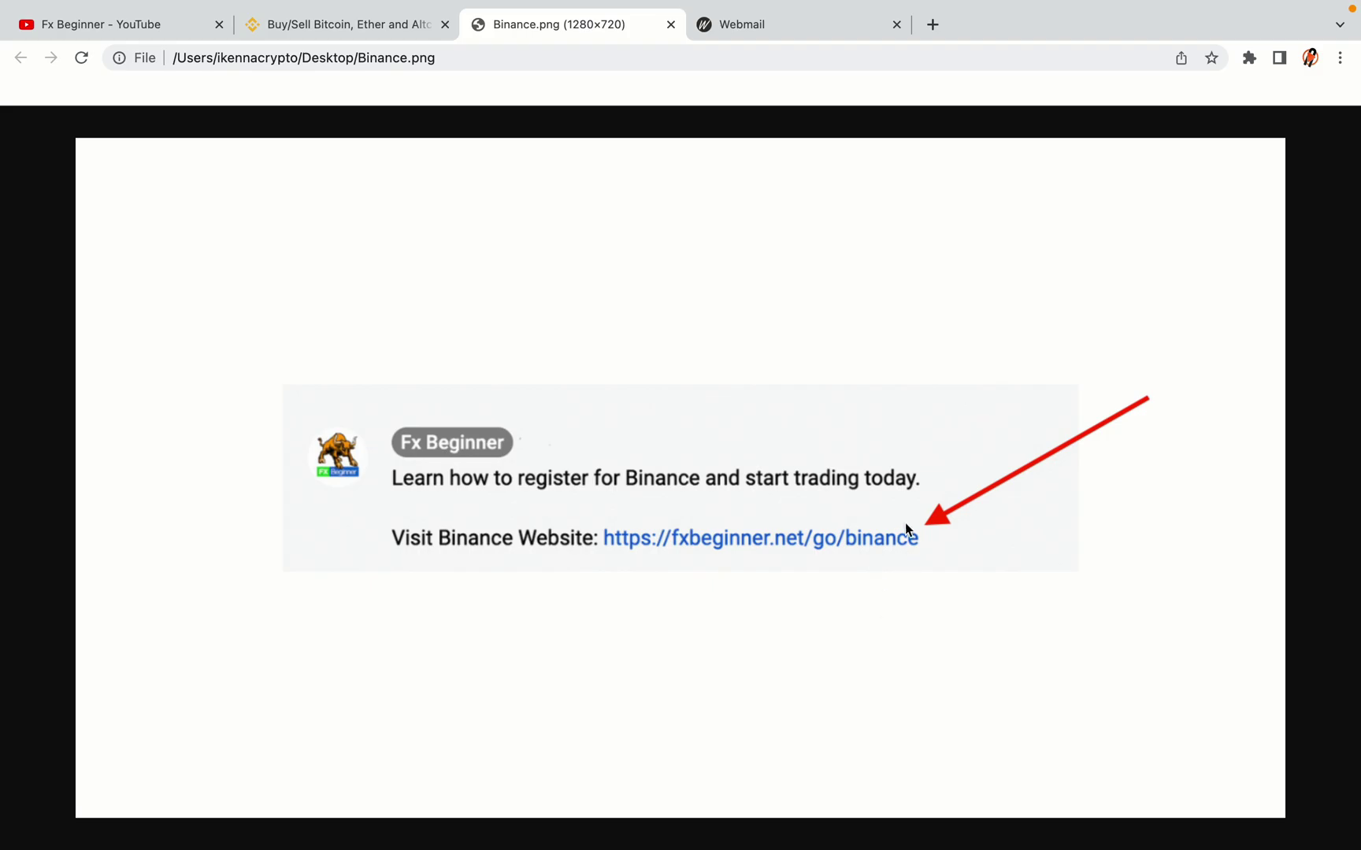
{"action": "key", "text": "ctrl+shift+Tab"}
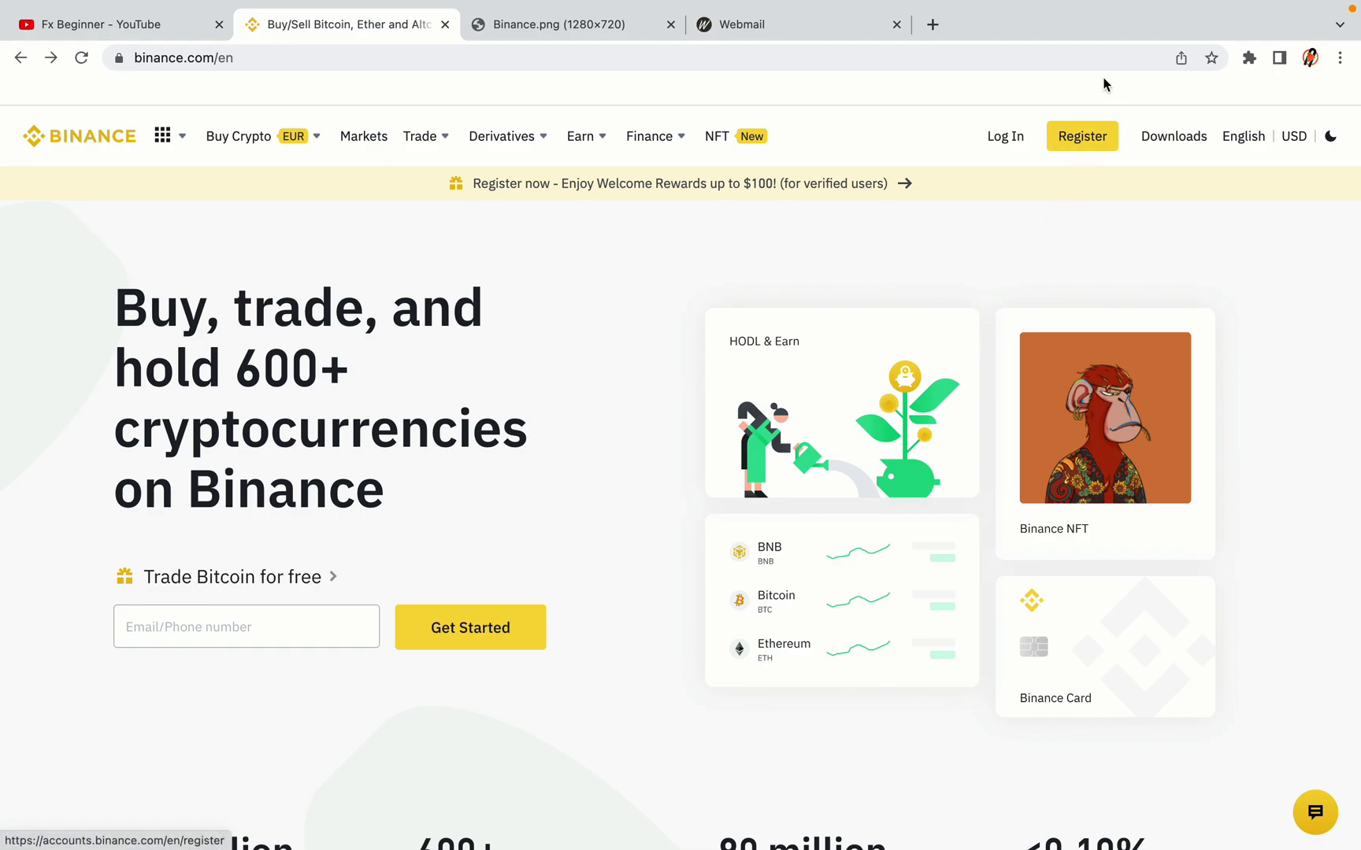
- Start a new Binance account registration from the Register button
{"action": "left_click", "coordinate": [1094, 146]}
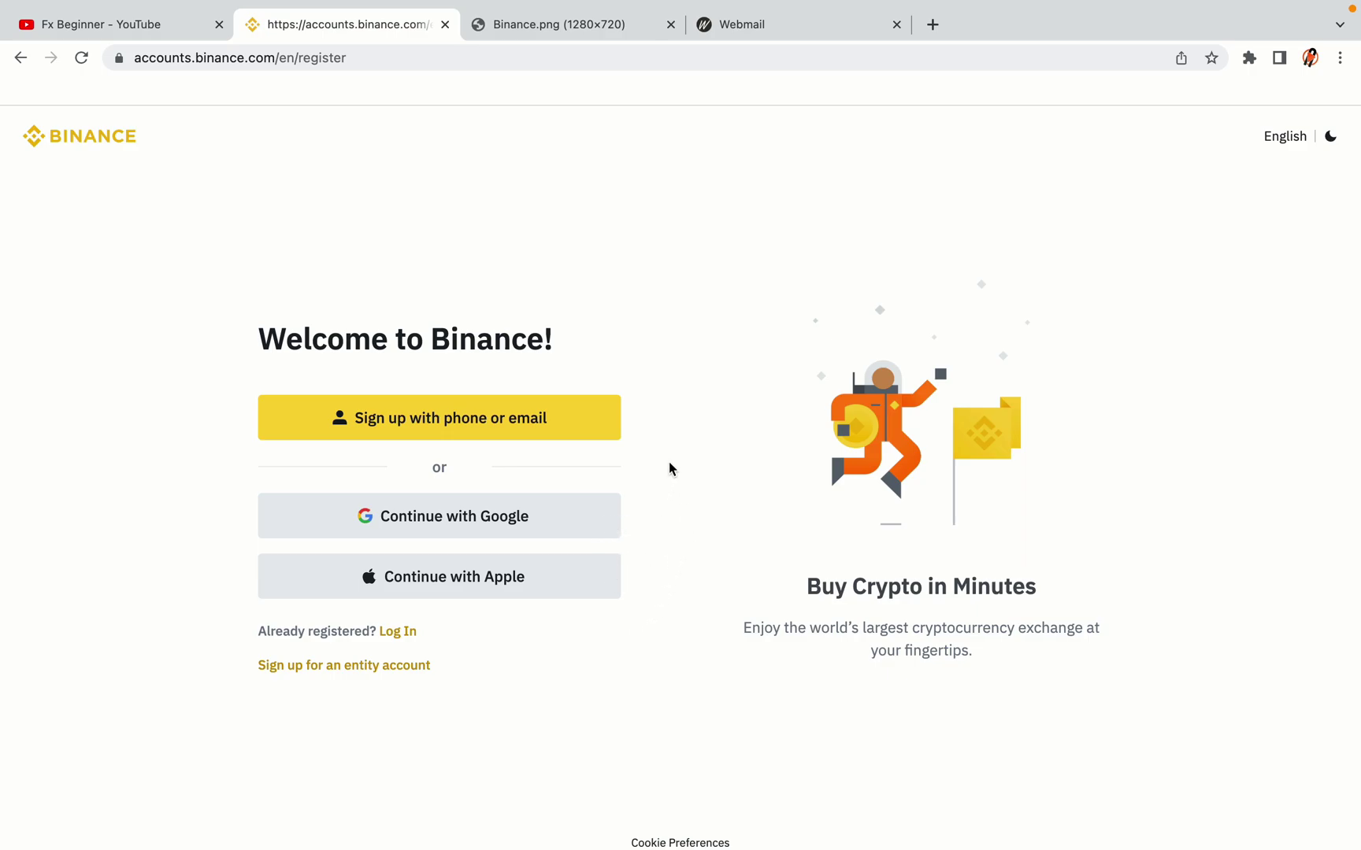
- Enter the email and password, accept the Terms of Service, and create the personal account
{"action": "left_click", "coordinate": [562, 435]}
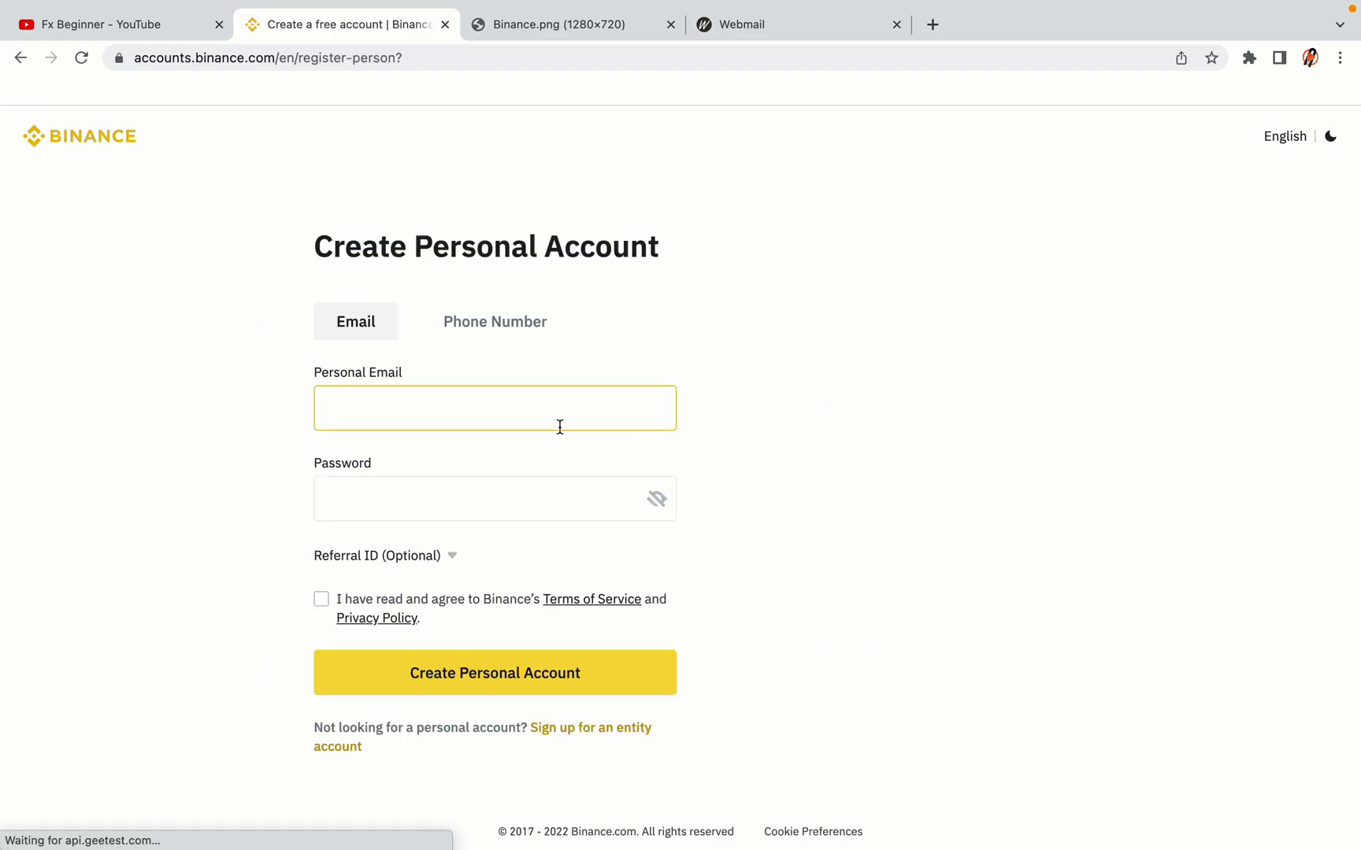
{"action": "left_click", "coordinate": [835, 482]}
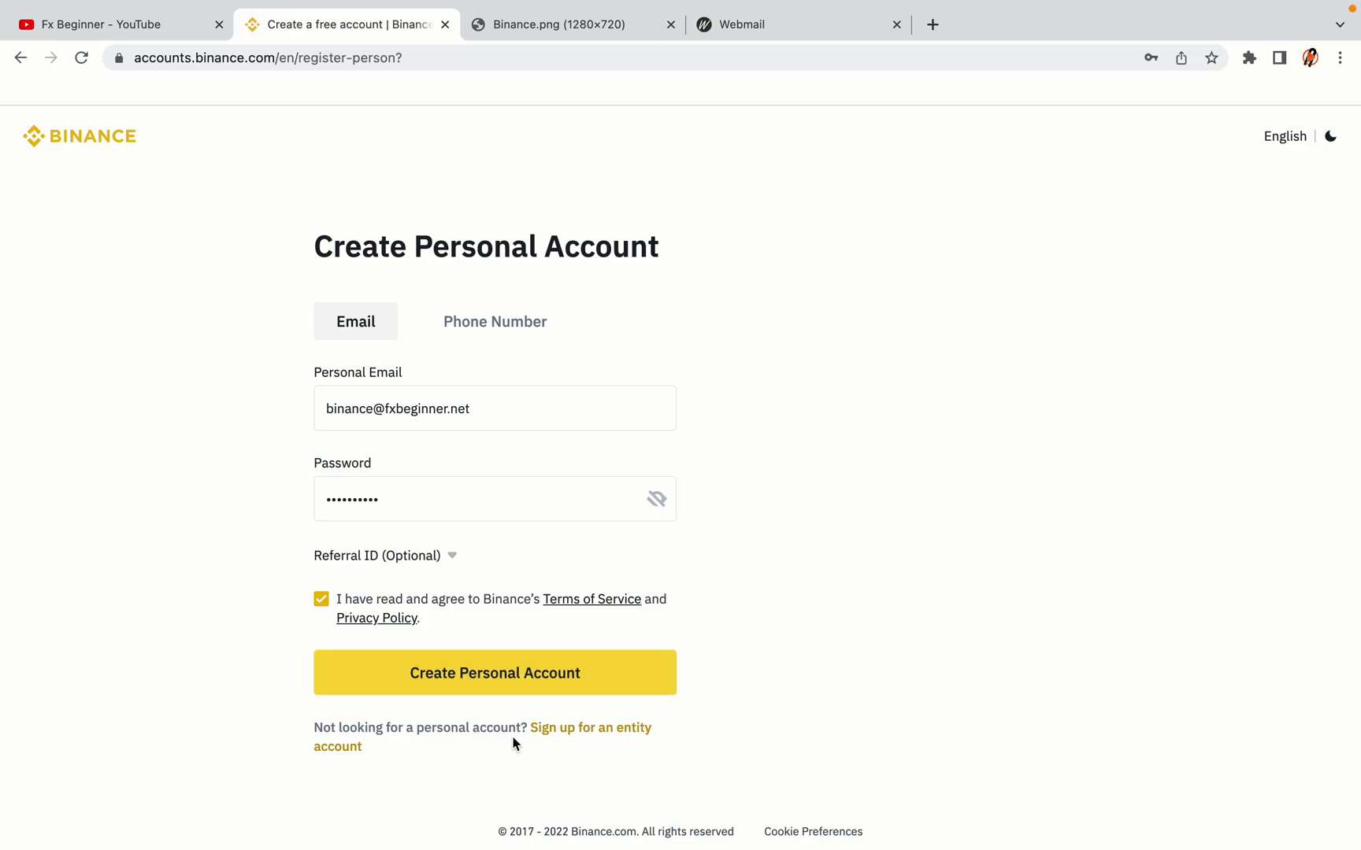
{"action": "left_click", "coordinate": [520, 682]}
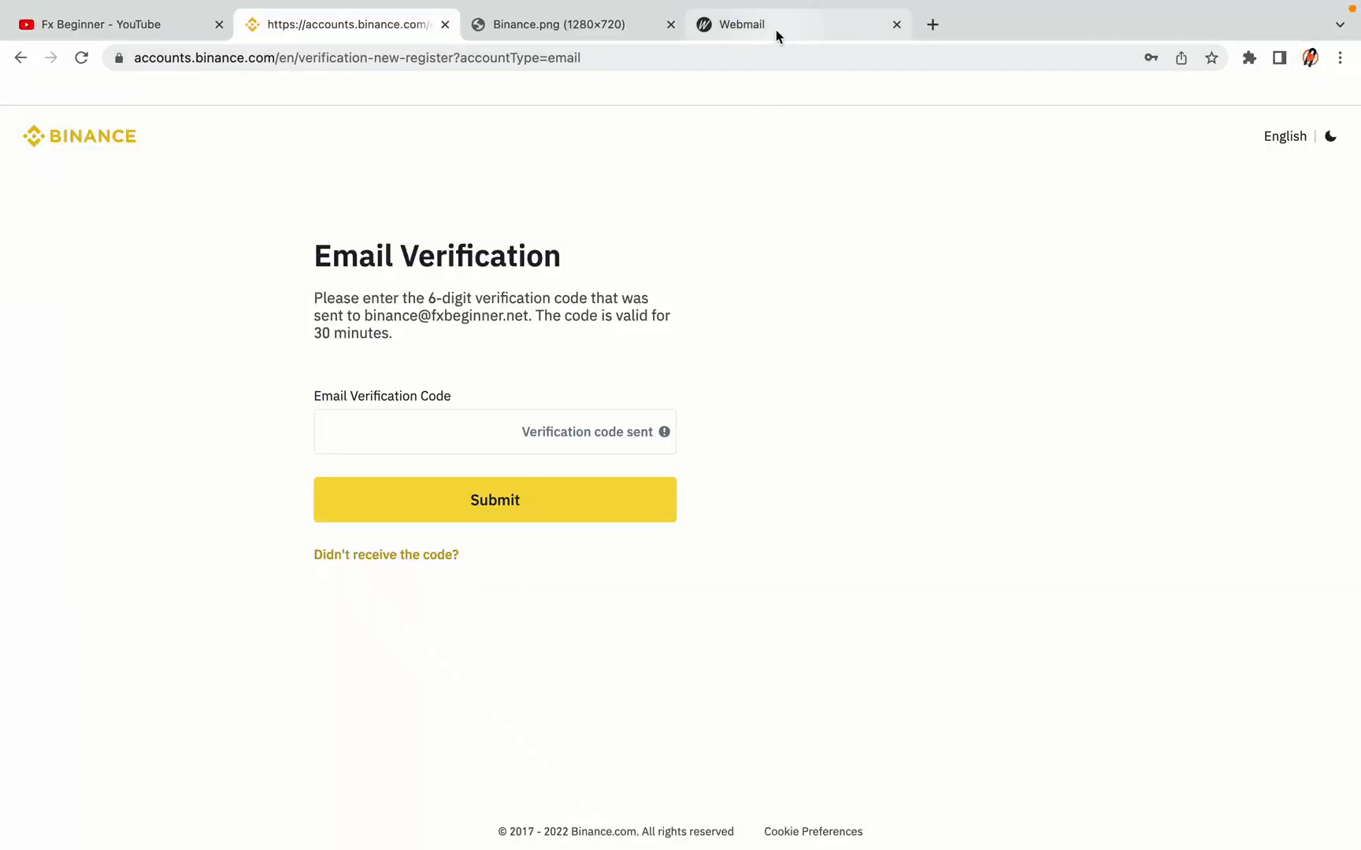
- In the Webmail inbox, open Binance's 'Confirm Your Registration' email
{"action": "left_click_drag", "start_coordinate": [774, 25], "coordinate": [567, 25]}
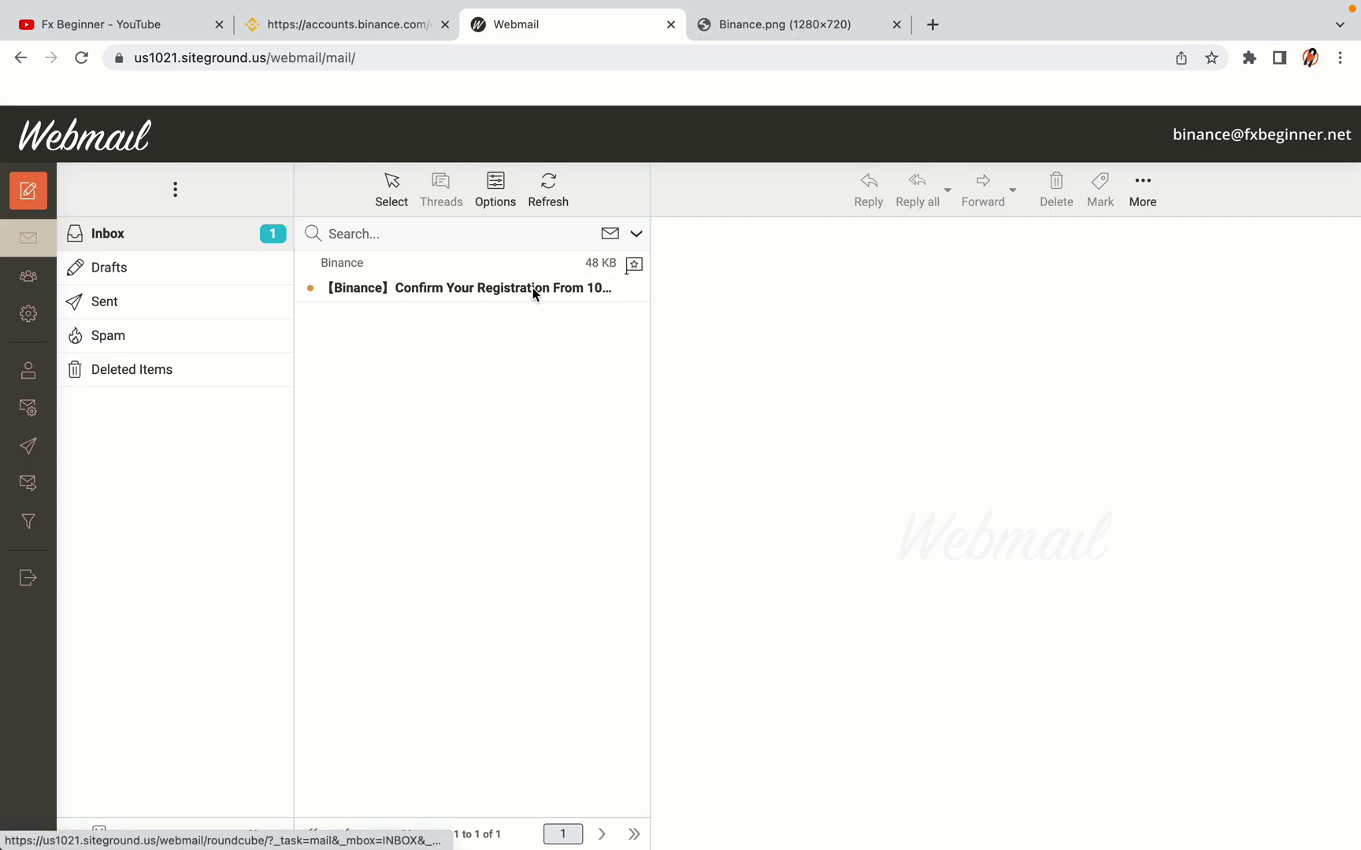
{"action": "left_click", "coordinate": [471, 287]}
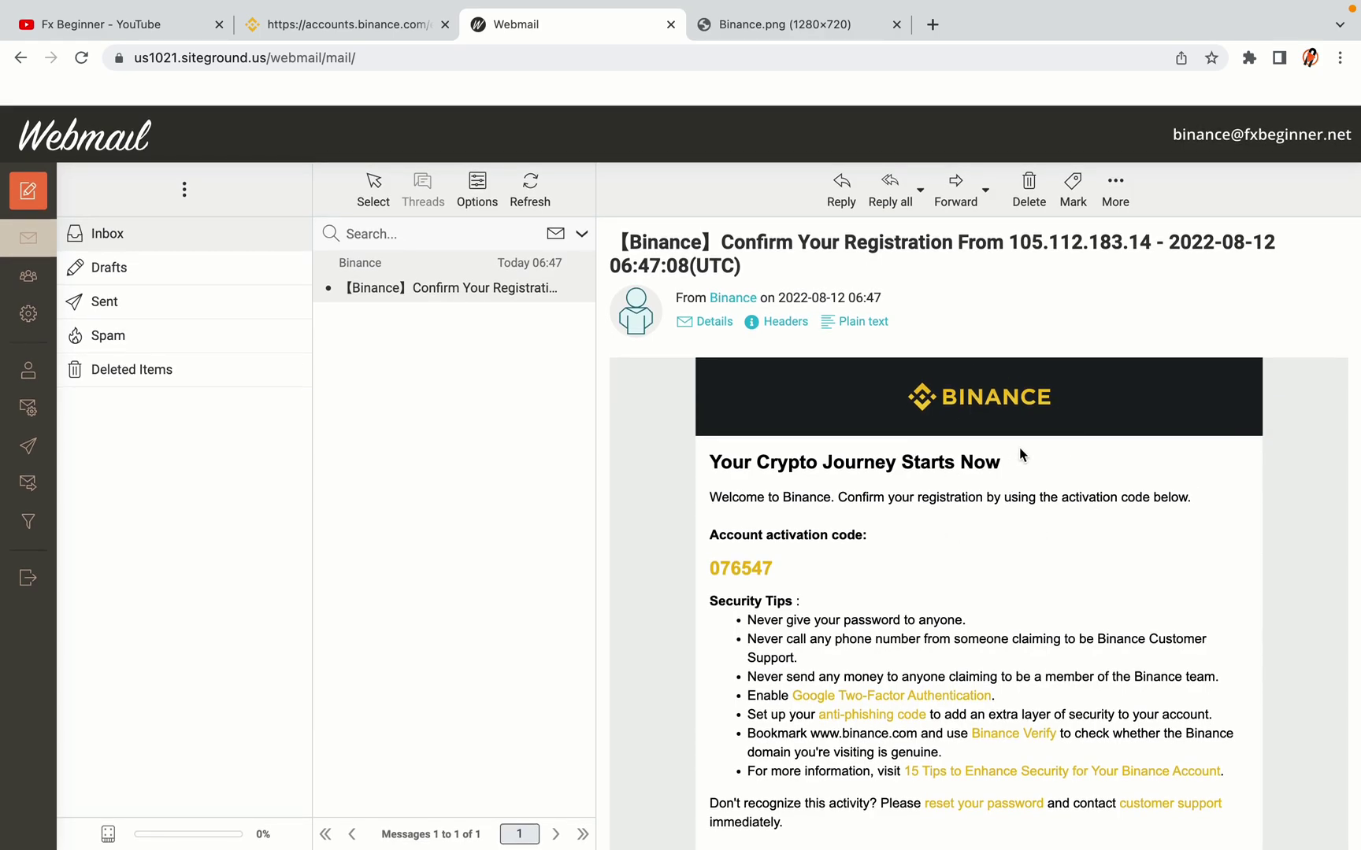
{"action": "scroll", "coordinate": [1021, 454], "scroll_direction": "down", "scroll_amount": 2}
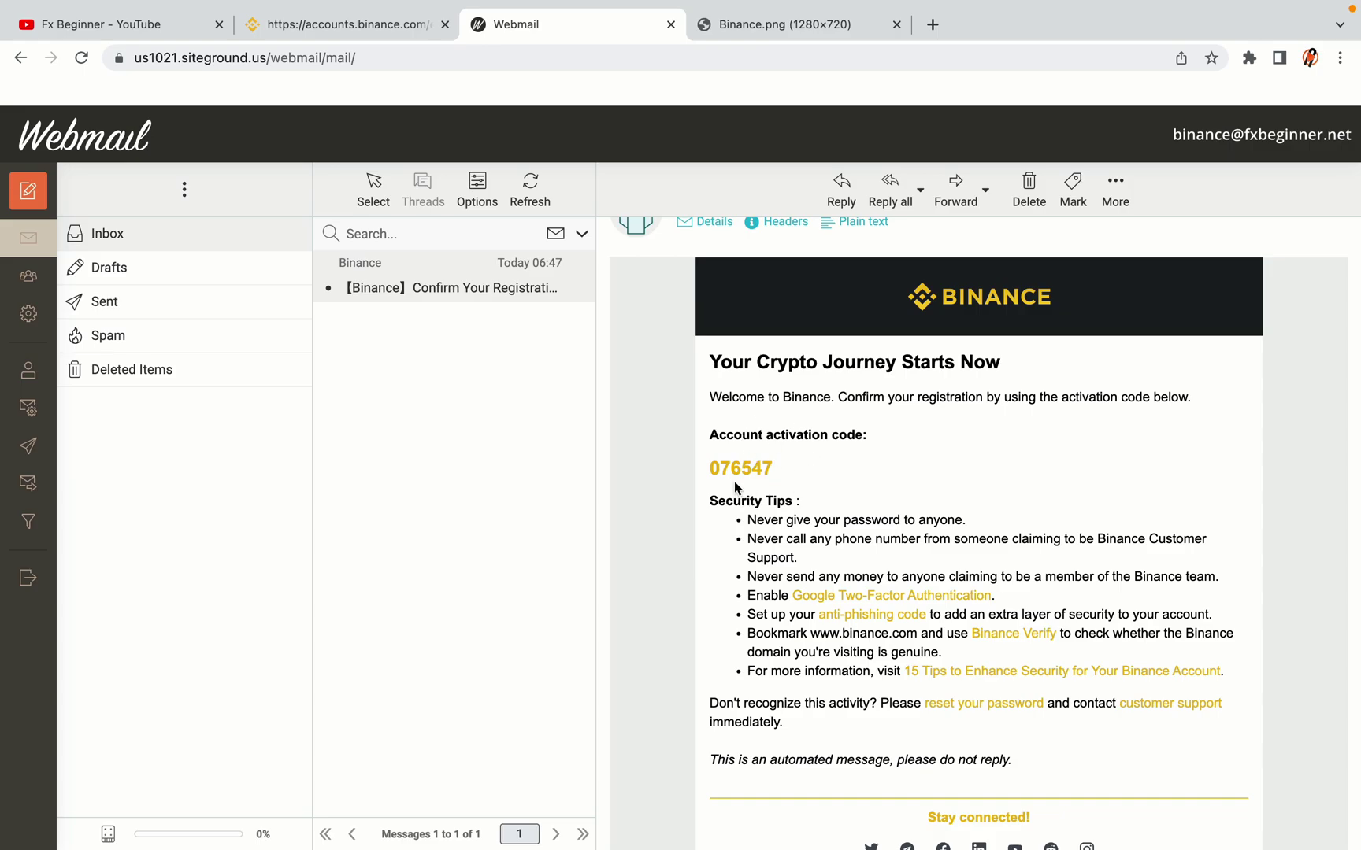
- Select the account activation code in the email and copy it
{"action": "left_click_drag", "start_coordinate": [710, 465], "coordinate": [778, 466]}
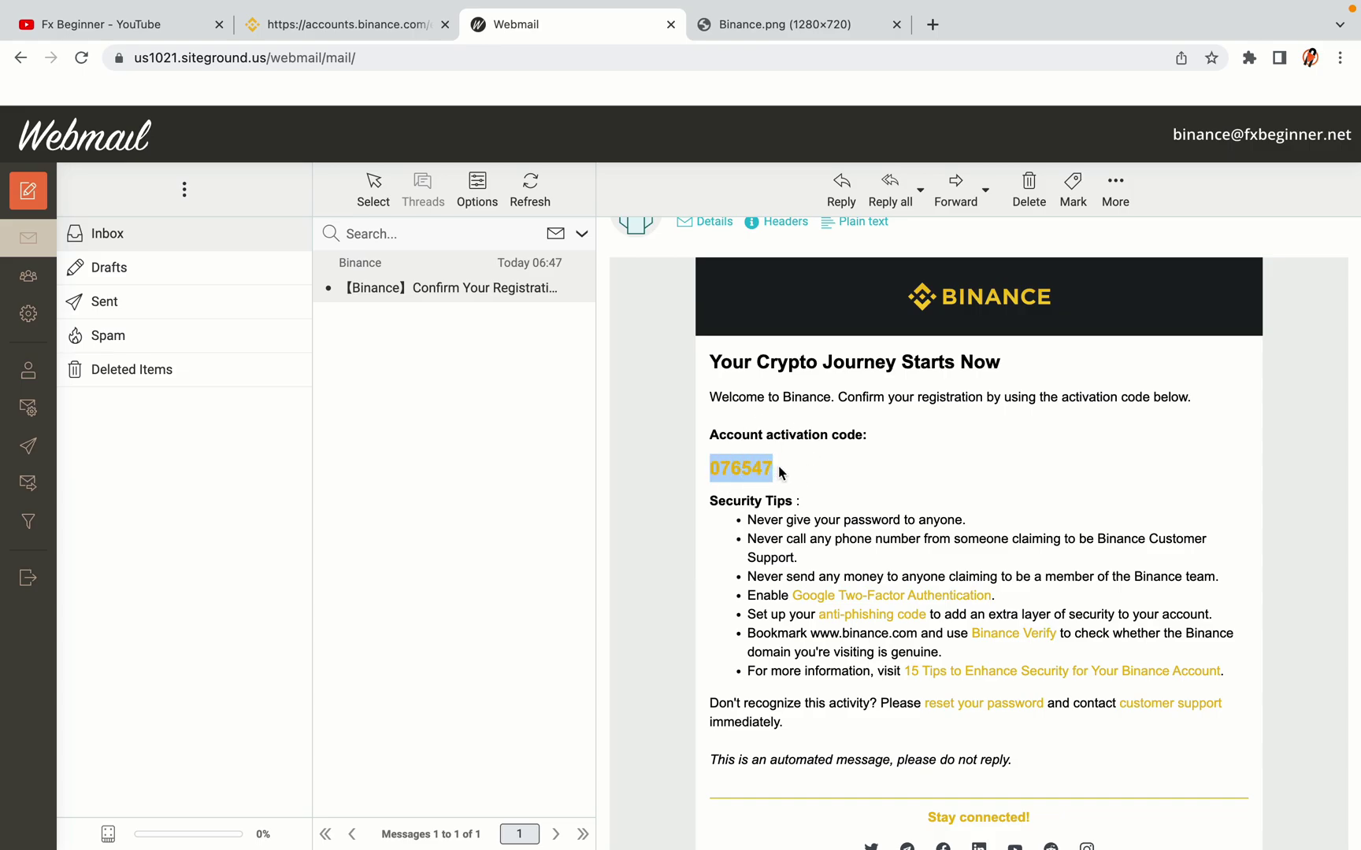
{"action": "left_click", "coordinate": [778, 466]}
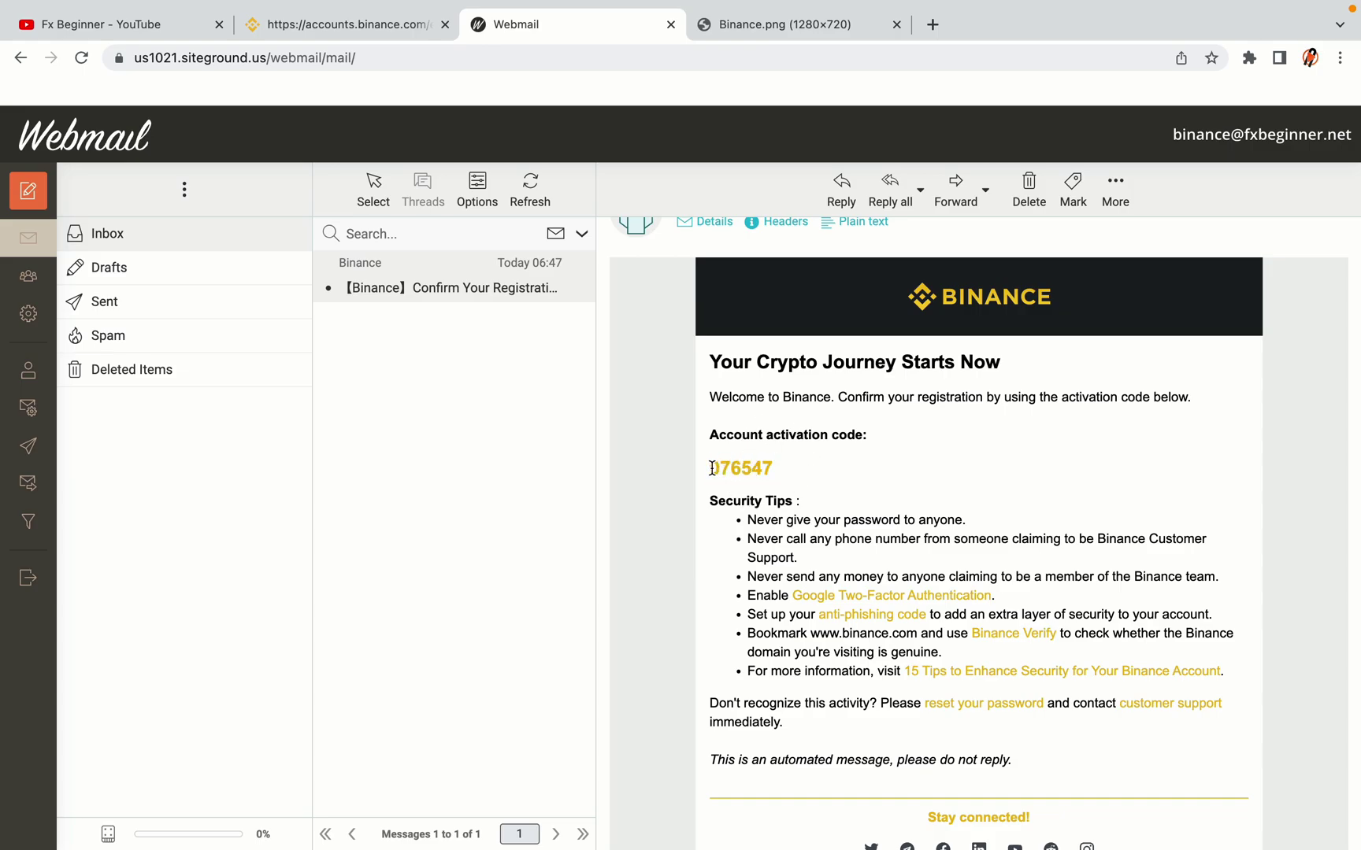
{"action": "left_click_drag", "start_coordinate": [711, 468], "coordinate": [767, 468]}
{"action": "right_click", "coordinate": [756, 467]}
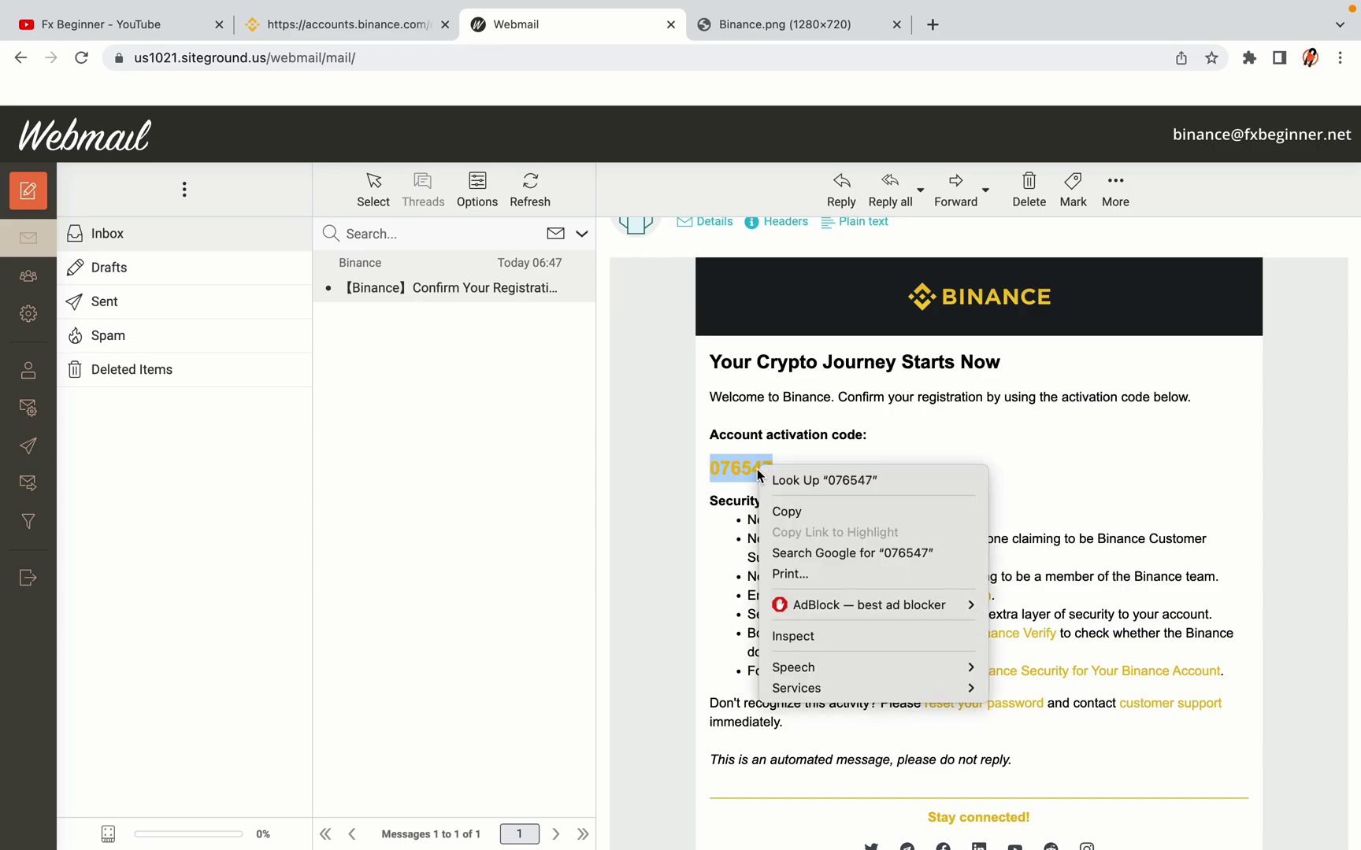
{"action": "left_click", "coordinate": [778, 508]}
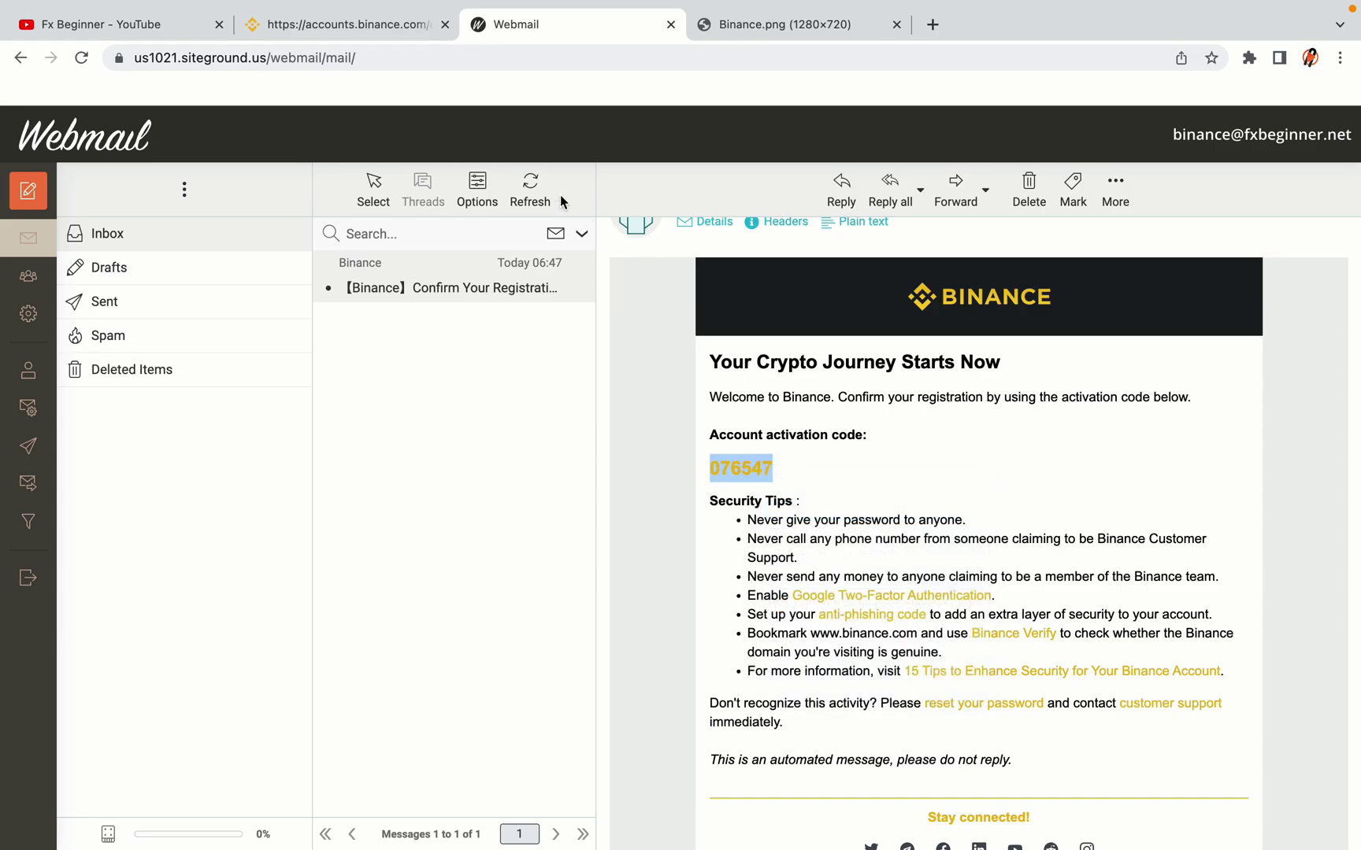
- Back on Binance, paste the activation code into the Email Verification Code field and submit
{"action": "left_click", "coordinate": [354, 25]}
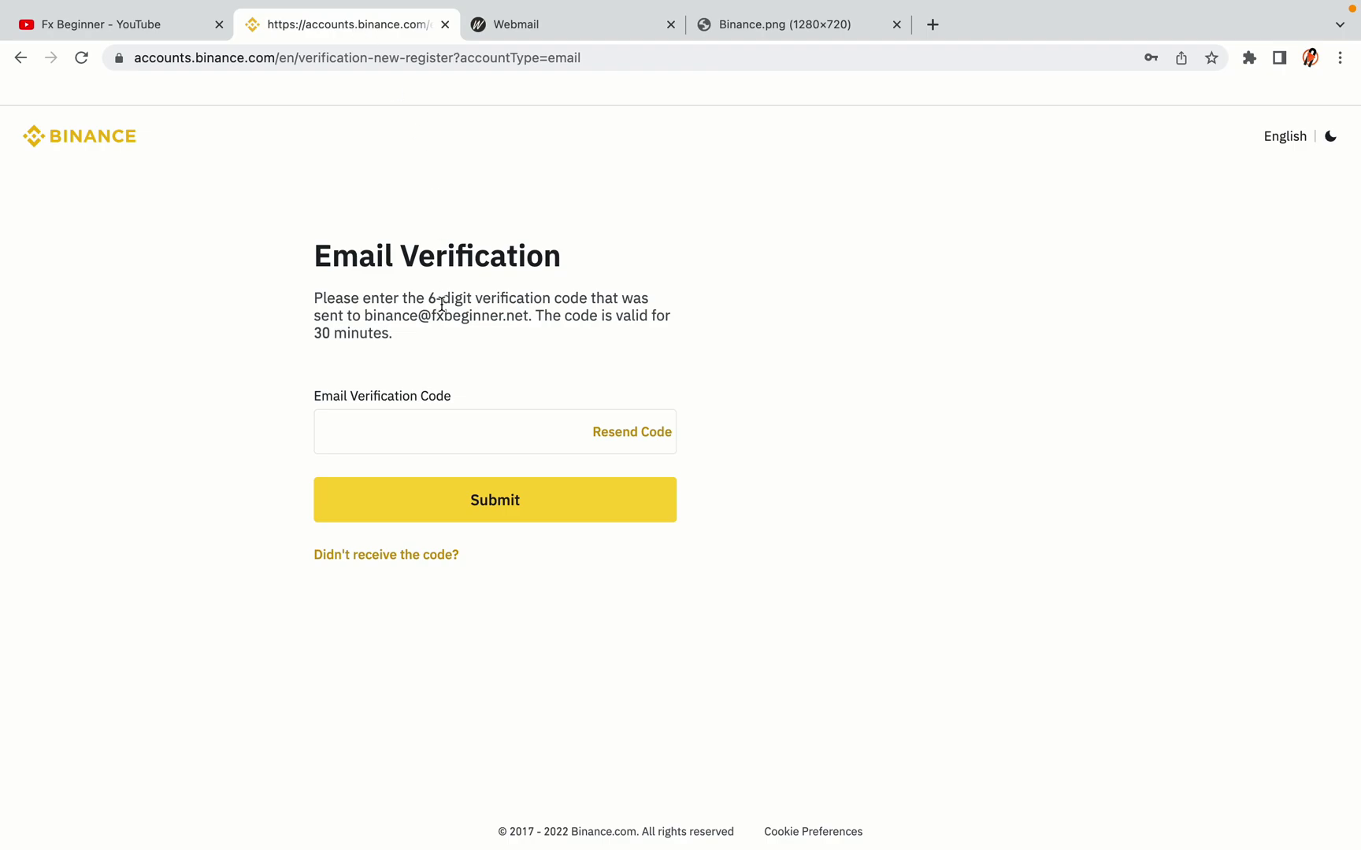
{"action": "left_click", "coordinate": [429, 430]}
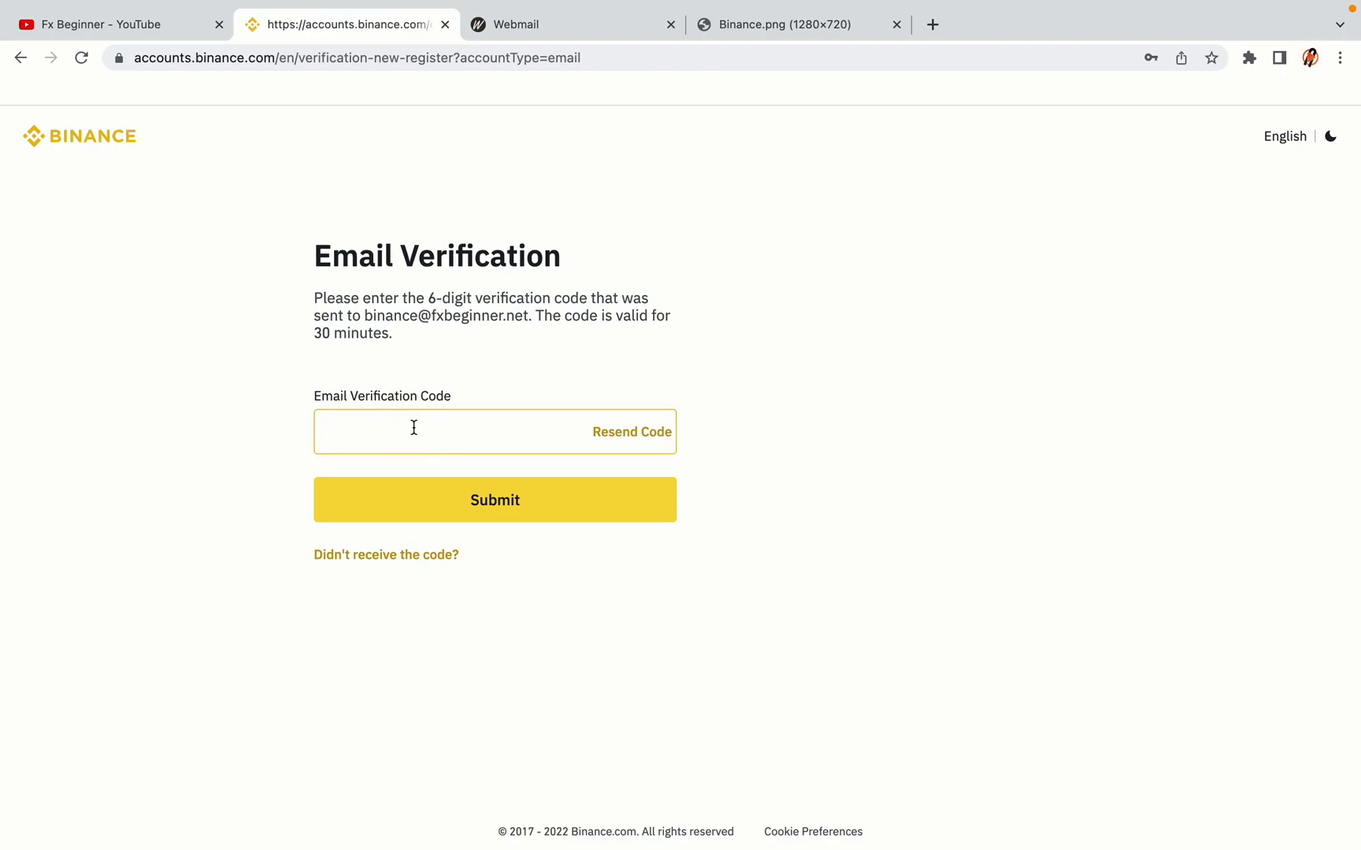
{"action": "key", "text": "ctrl+v"}
{"action": "left_click", "coordinate": [241, 407]}
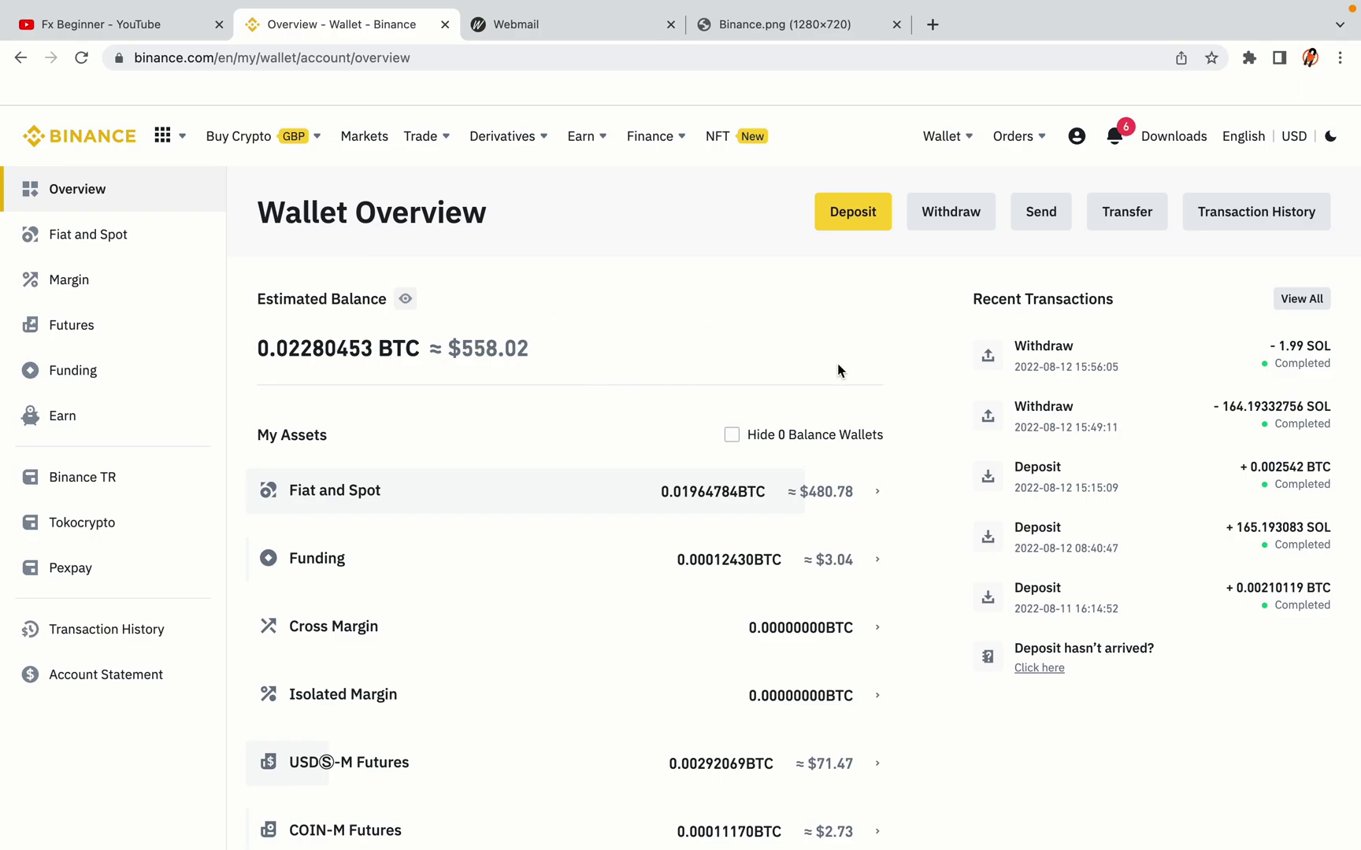
- Scroll through the Wallet Overview and look over the Buy Crypto and Trade menus
{"action": "scroll", "coordinate": [836, 362], "scroll_direction": "down", "scroll_amount": 3}
{"action": "scroll", "coordinate": [836, 362], "scroll_direction": "down", "scroll_amount": 3}
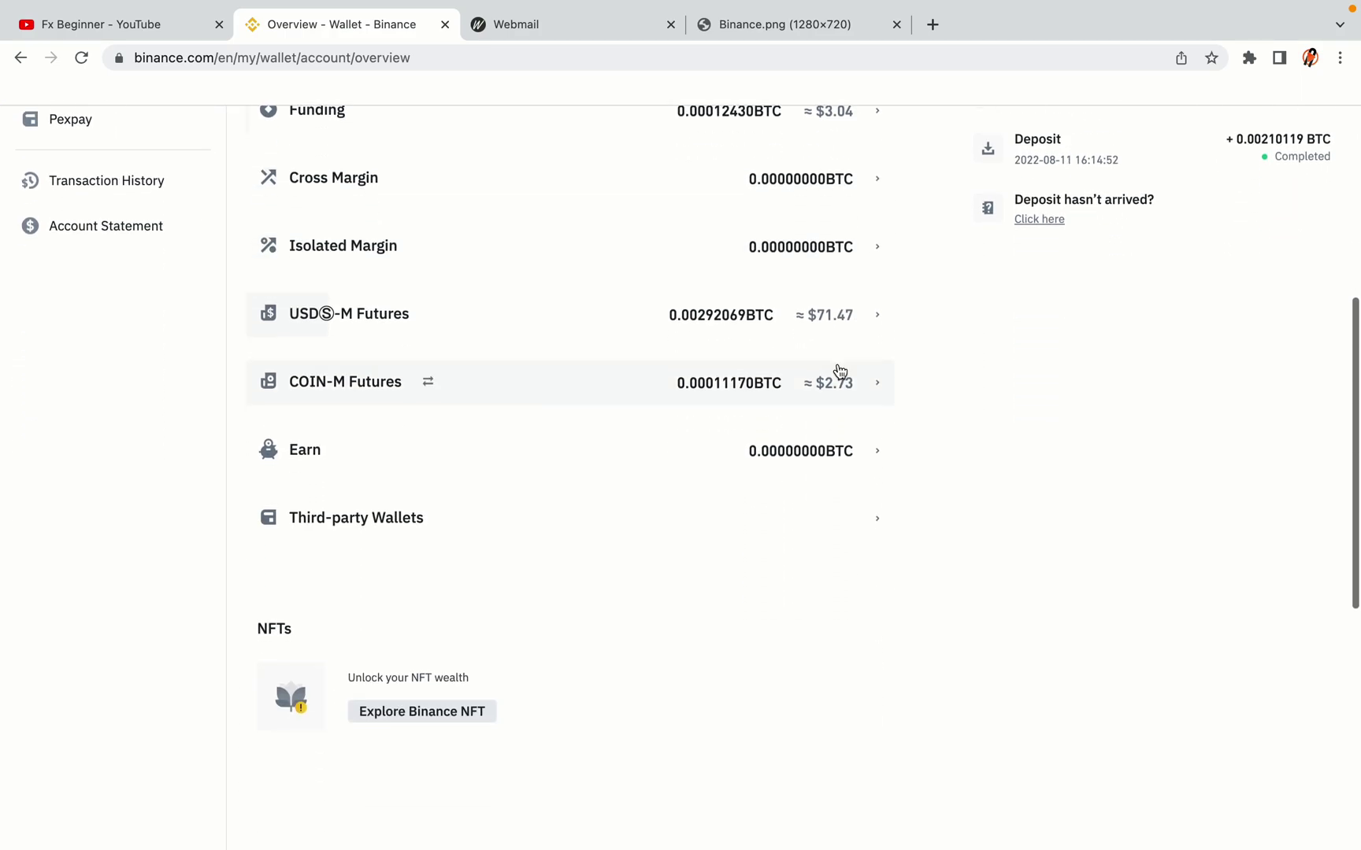
{"action": "scroll", "coordinate": [836, 362], "scroll_direction": "up", "scroll_amount": 5}
{"action": "scroll", "coordinate": [838, 370], "scroll_direction": "up", "scroll_amount": 1}
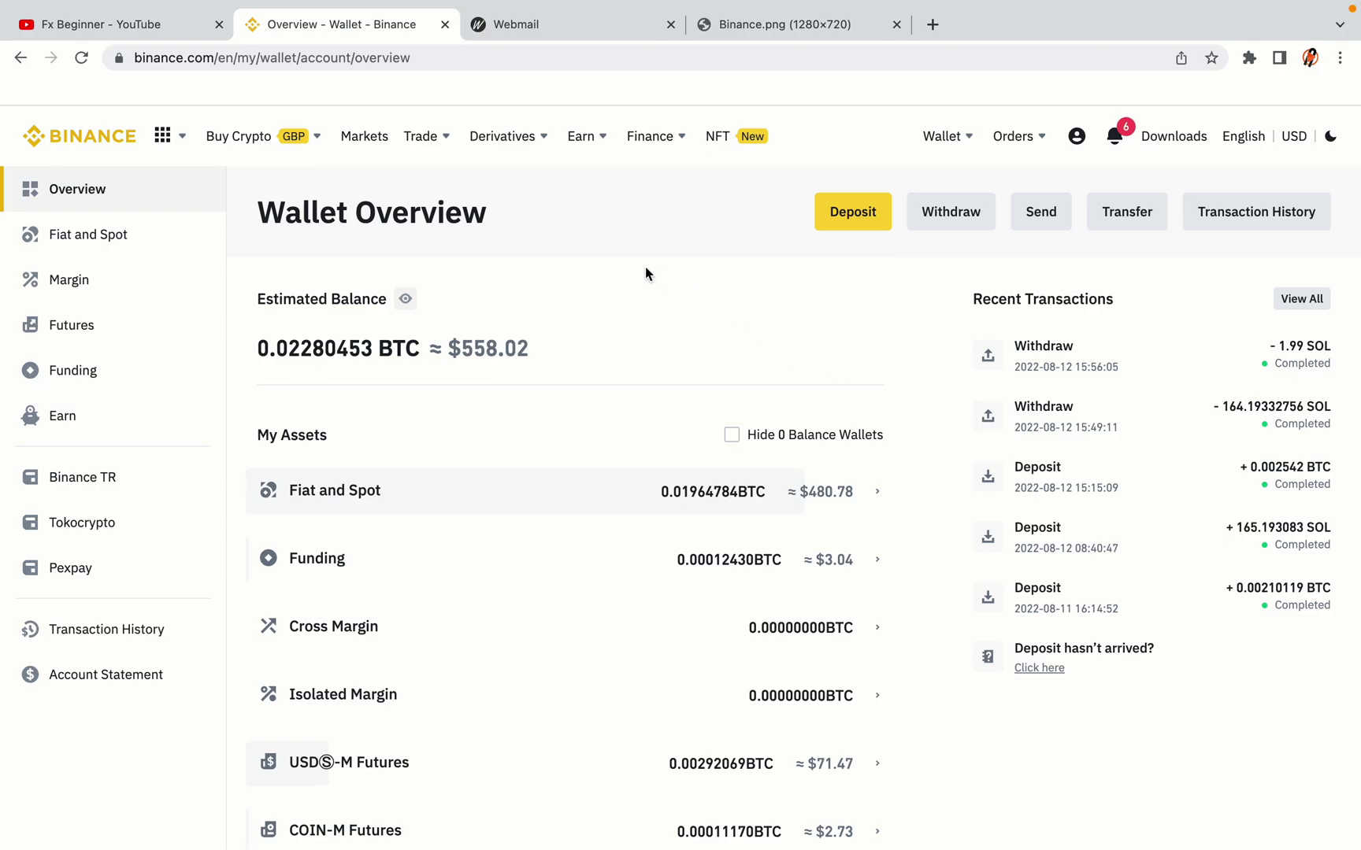
{"action": "mouse_move", "coordinate": [319, 153]}
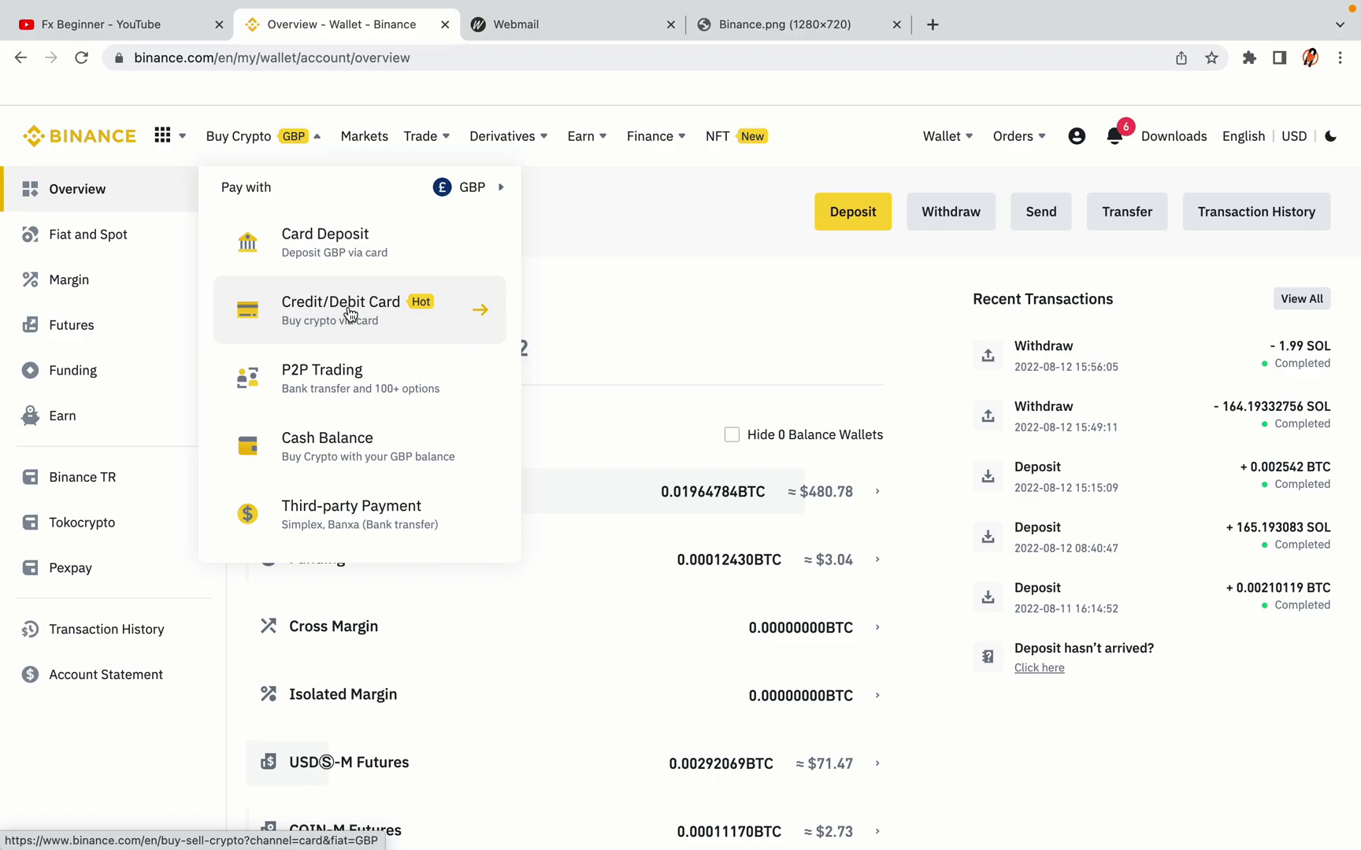
{"action": "mouse_move", "coordinate": [419, 139]}
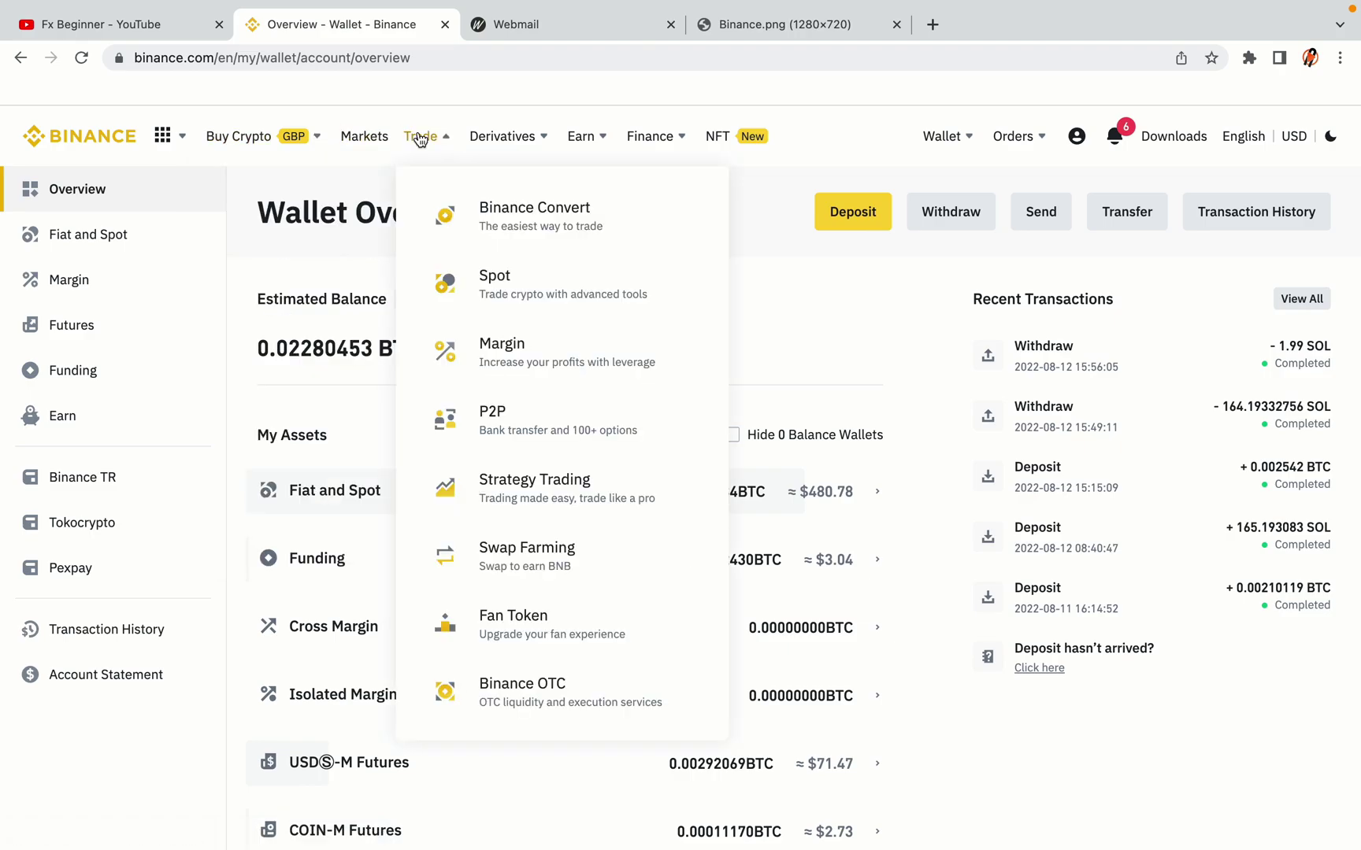